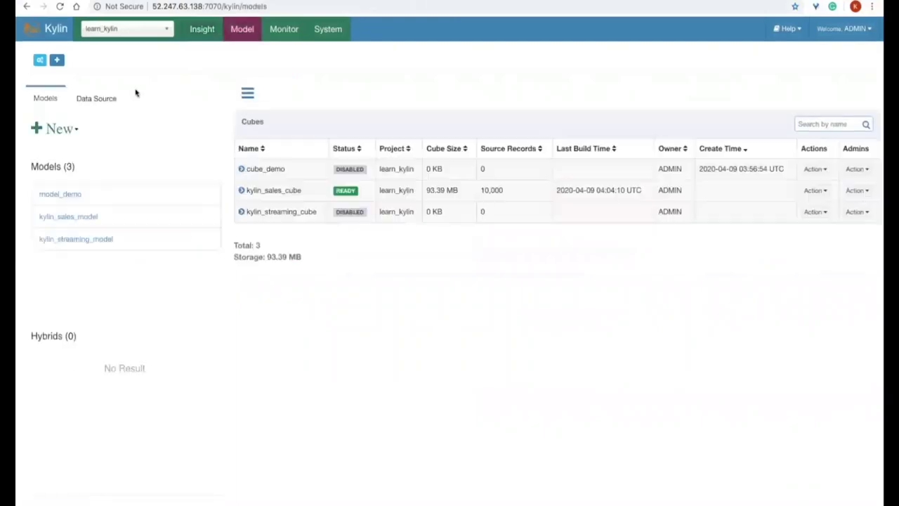
# Load the default database's kylin_account, kylin_cal_dt, kylin_category_groupings, kylin_country and kylin_sales tables into the learn_kylin project with column cardinality calculated
pyautogui.click(95, 102)
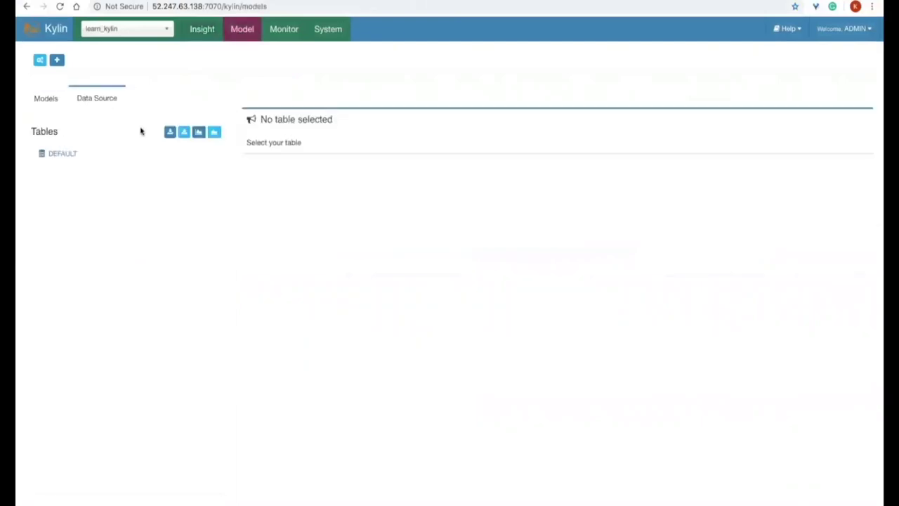
pyautogui.click(184, 132)
pyautogui.click(140, 122)
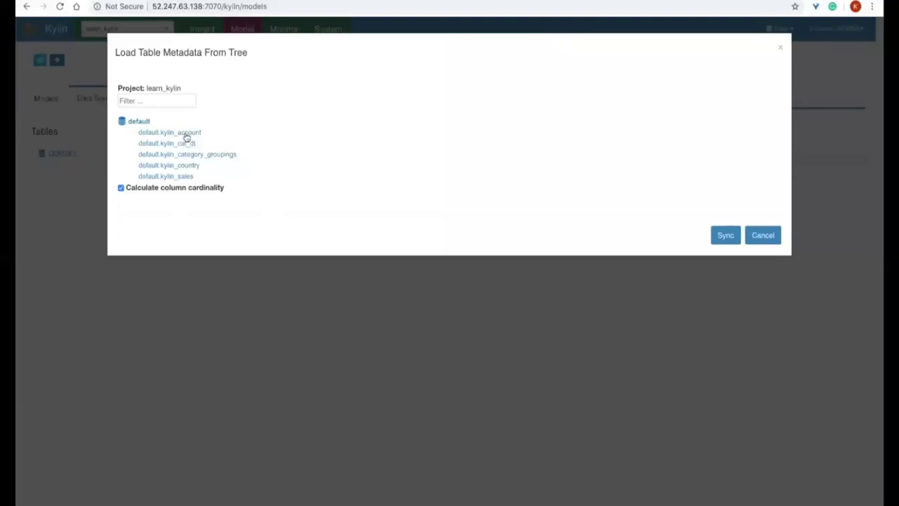
pyautogui.click(186, 132)
pyautogui.click(188, 144)
pyautogui.click(194, 155)
pyautogui.click(194, 166)
pyautogui.click(188, 178)
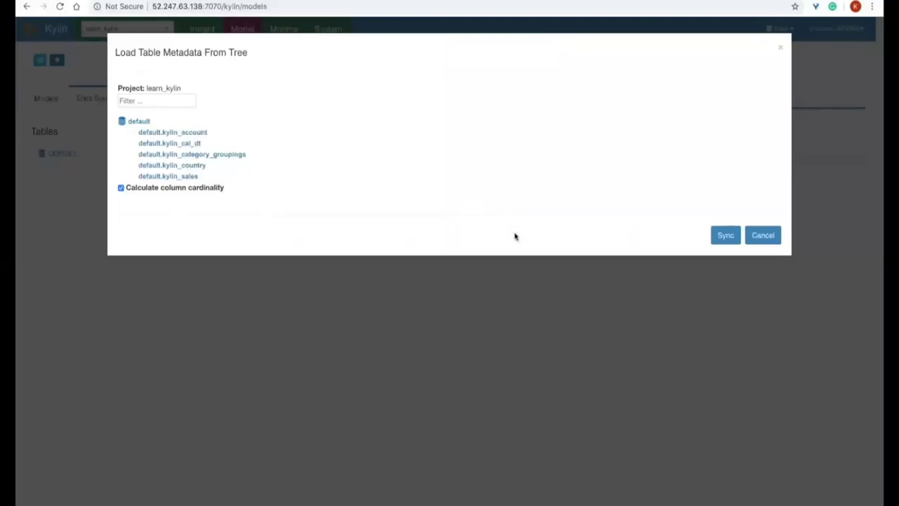
pyautogui.click(726, 239)
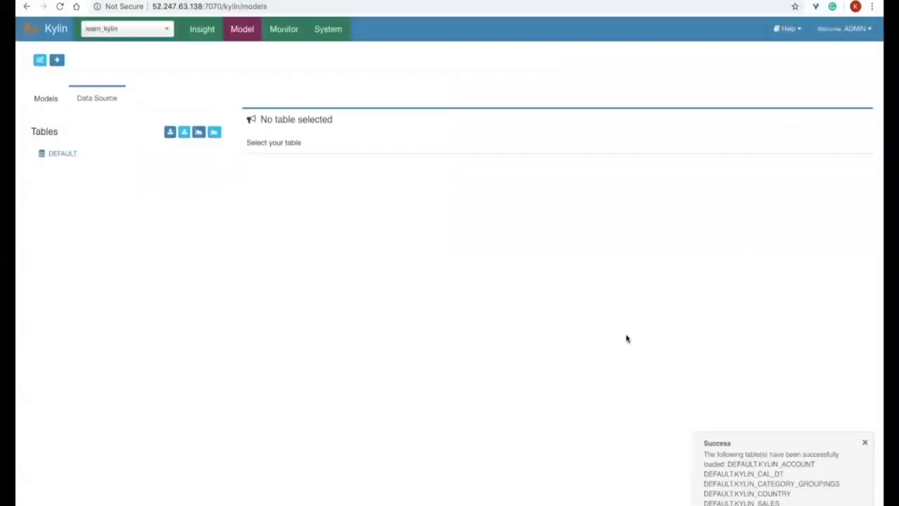
# Expand the DEFAULT data source and view the schemas of the KYLIN_ACCOUNT and KYLIN_CAL_DT tables
pyautogui.click(70, 155)
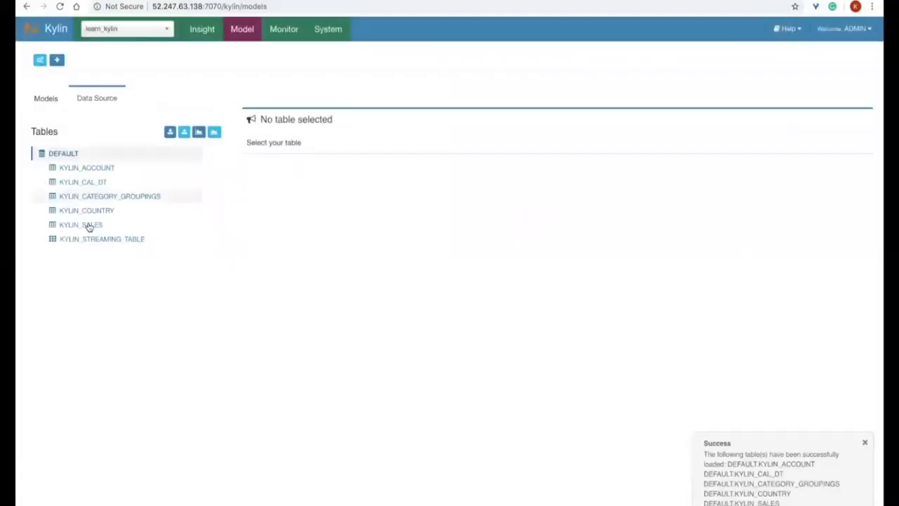
pyautogui.click(90, 168)
pyautogui.click(97, 253)
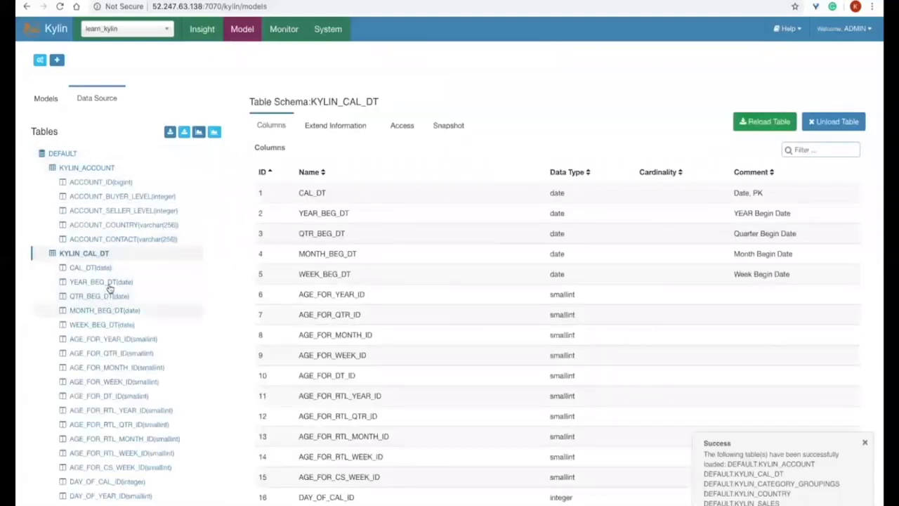
# Open model_demo for editing and advance to its data model settings
pyautogui.click(43, 99)
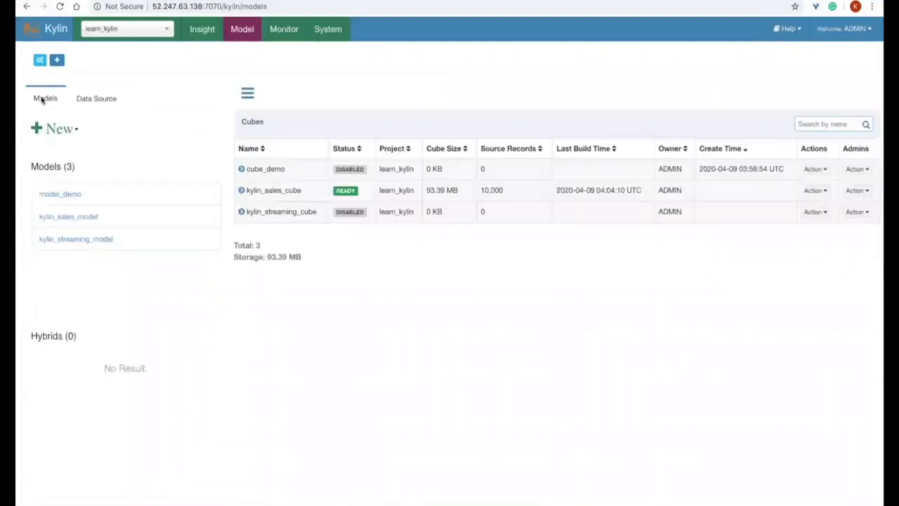
pyautogui.click(76, 131)
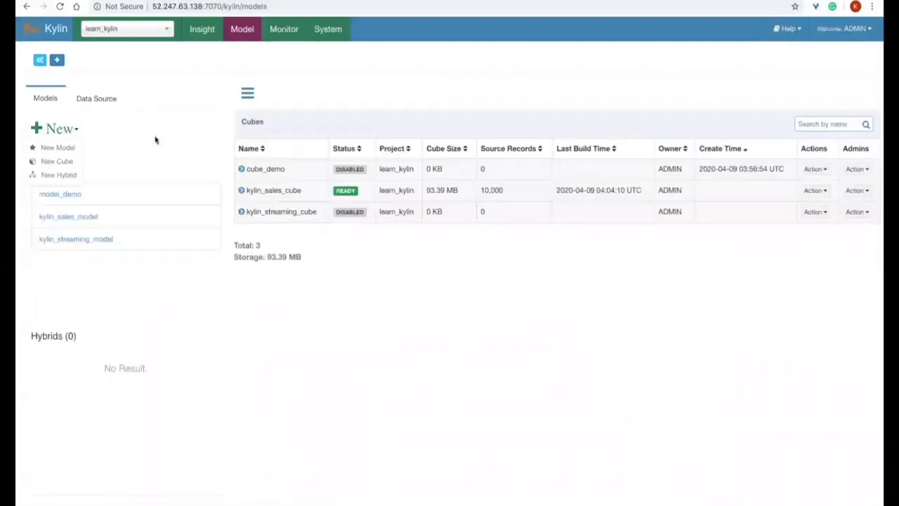
pyautogui.click(137, 159)
pyautogui.moveTo(128, 195)
pyautogui.click(197, 195)
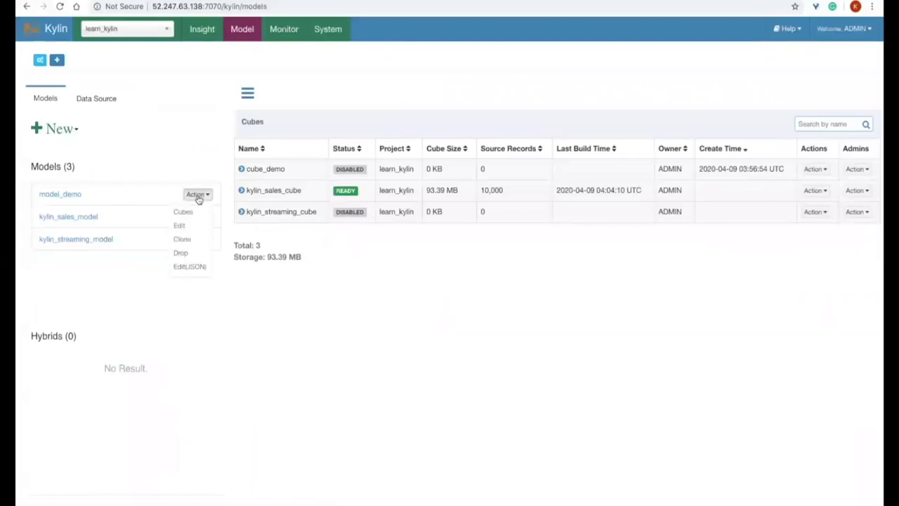
pyautogui.click(188, 226)
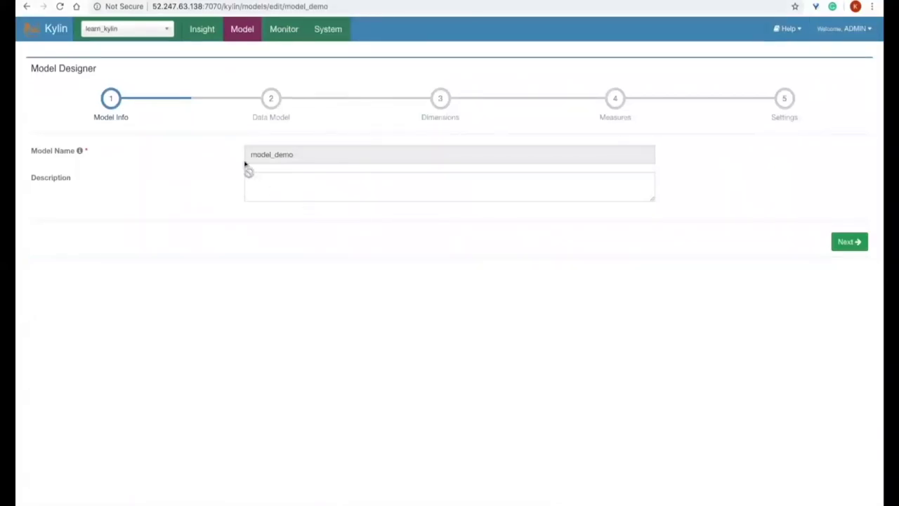
pyautogui.click(848, 242)
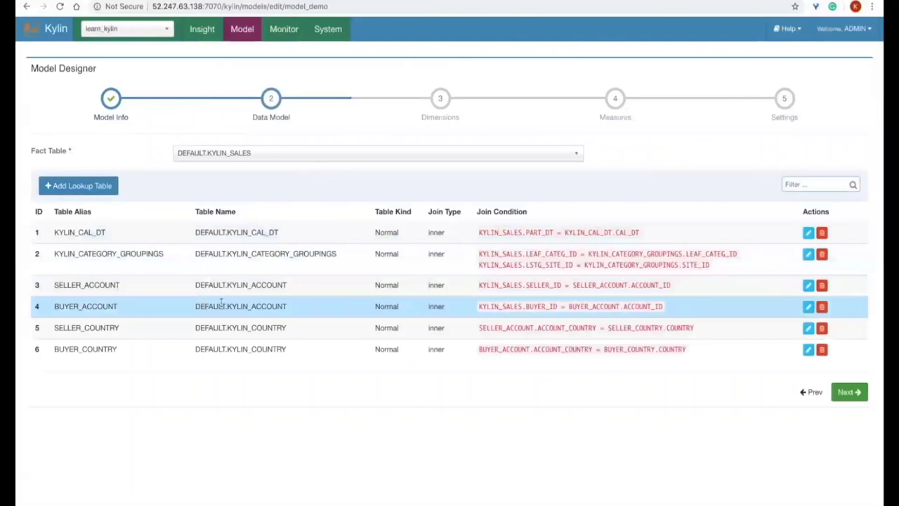
pyautogui.click(79, 186)
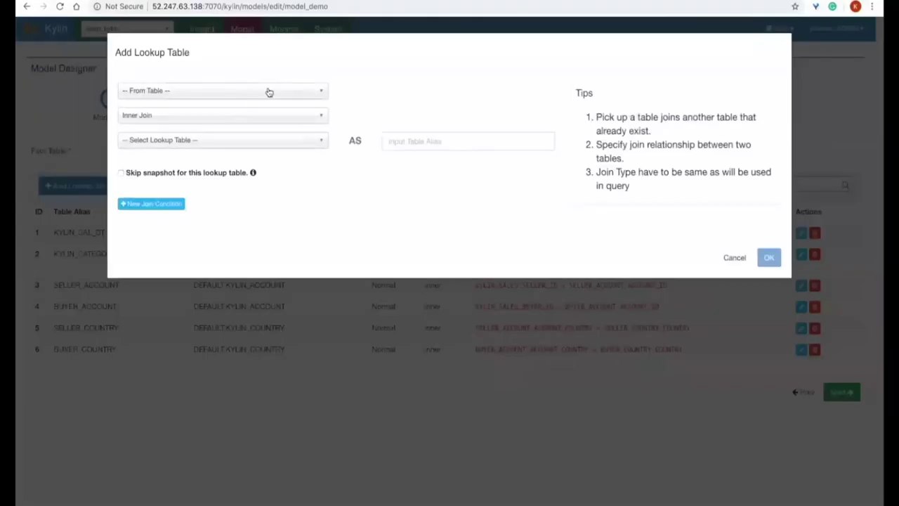
pyautogui.click(269, 92)
pyautogui.click(215, 137)
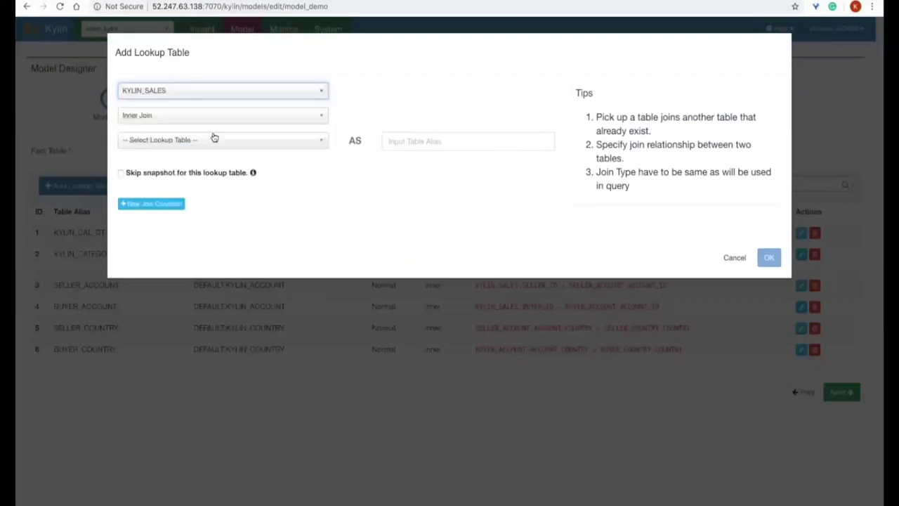
pyautogui.click(182, 139)
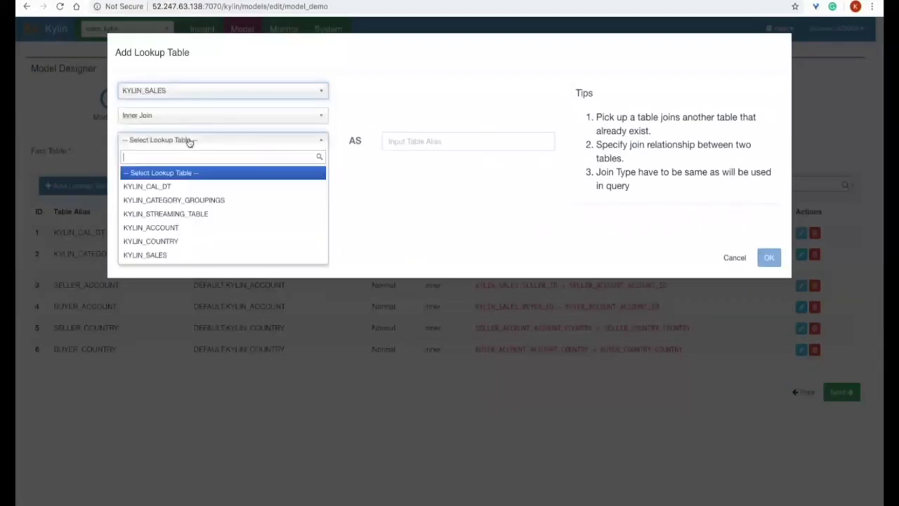
pyautogui.click(172, 187)
pyautogui.click(171, 204)
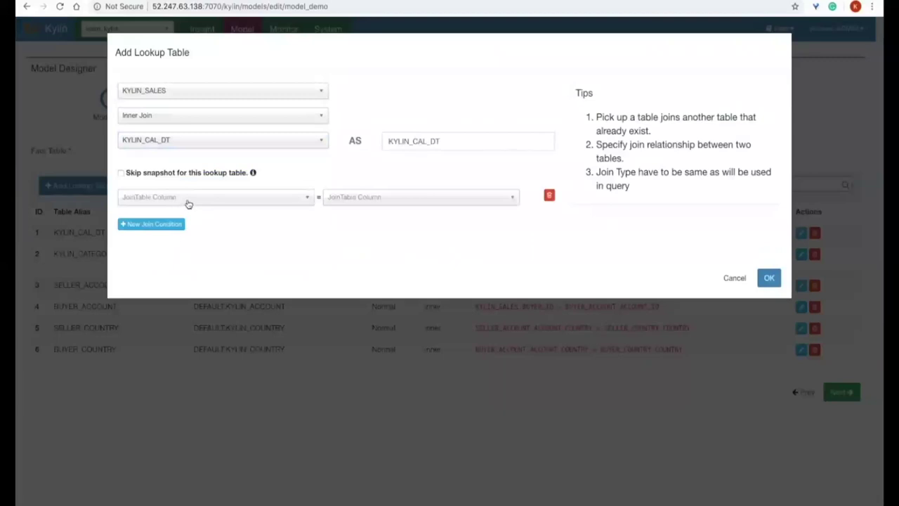
pyautogui.click(186, 203)
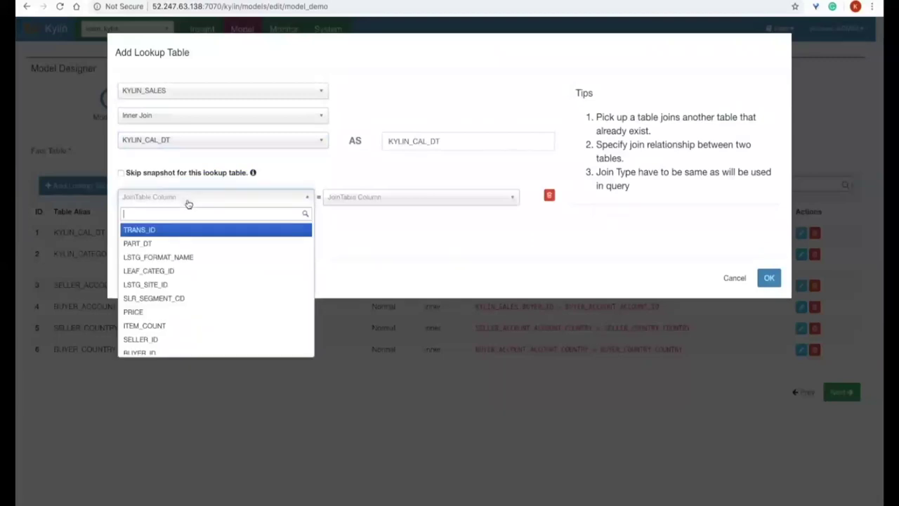
pyautogui.click(165, 245)
pyautogui.click(378, 199)
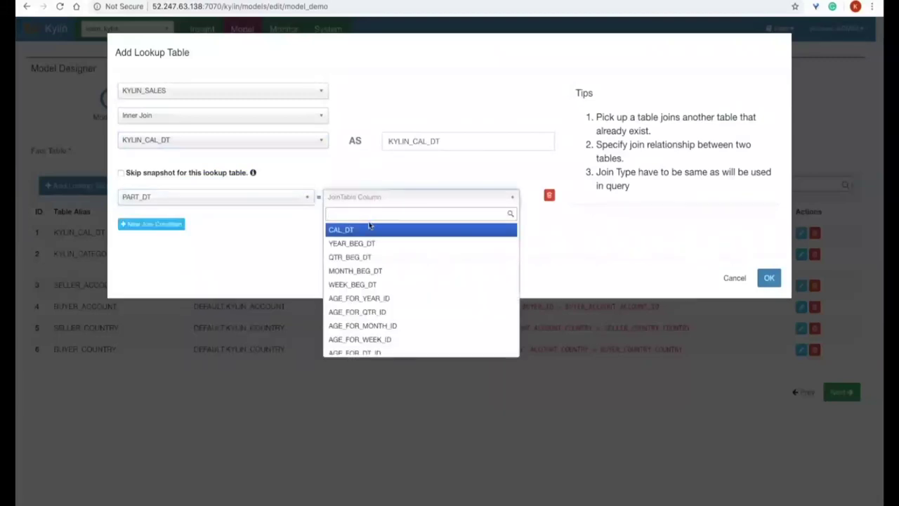
pyautogui.click(370, 229)
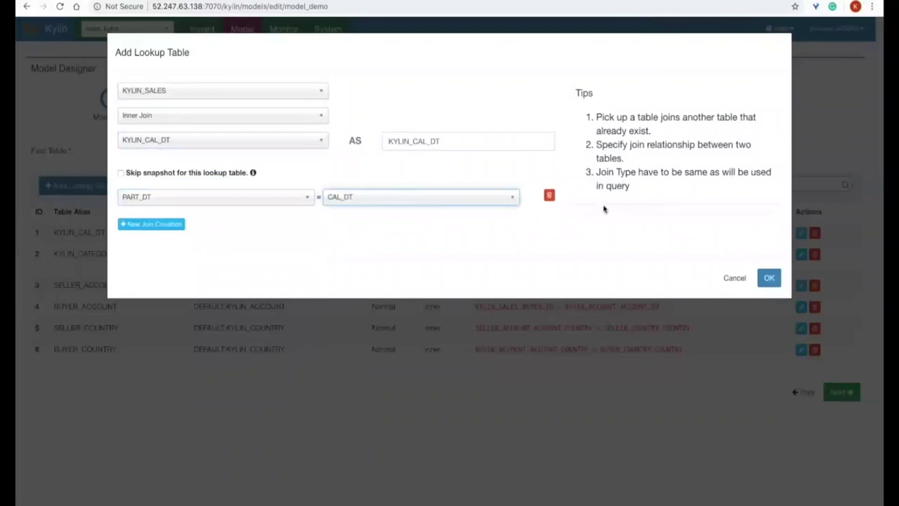
pyautogui.click(733, 277)
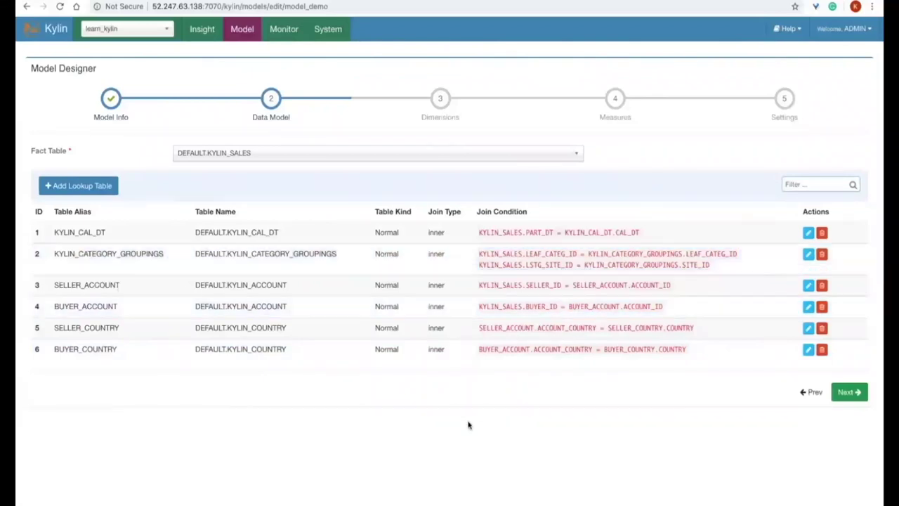
# Add LATITUDE and LONGITUDE to the dimension columns of the SELLER_COUNTRY table in model_demo
pyautogui.click(849, 393)
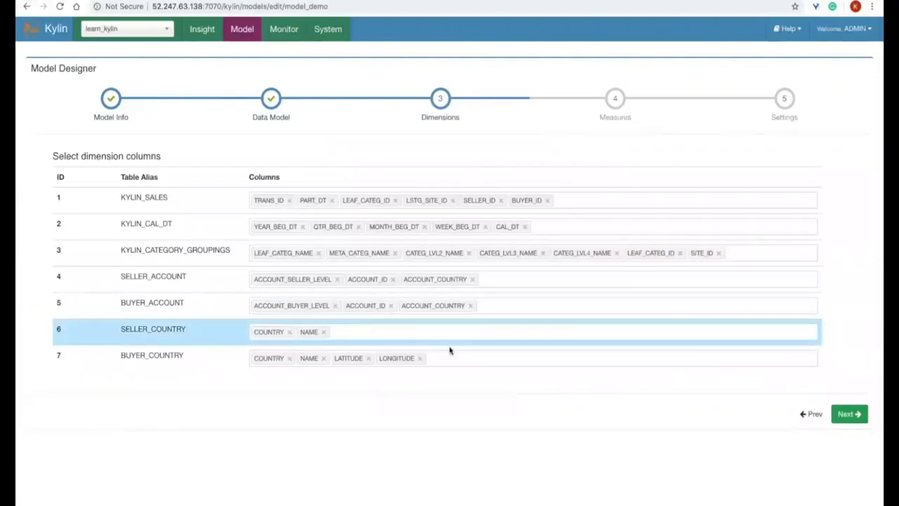
pyautogui.click(413, 331)
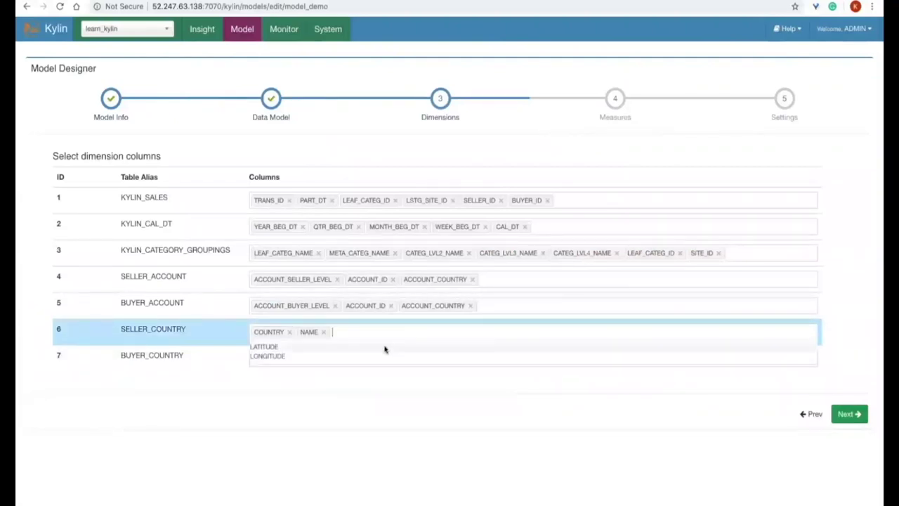
pyautogui.click(386, 347)
pyautogui.click(401, 347)
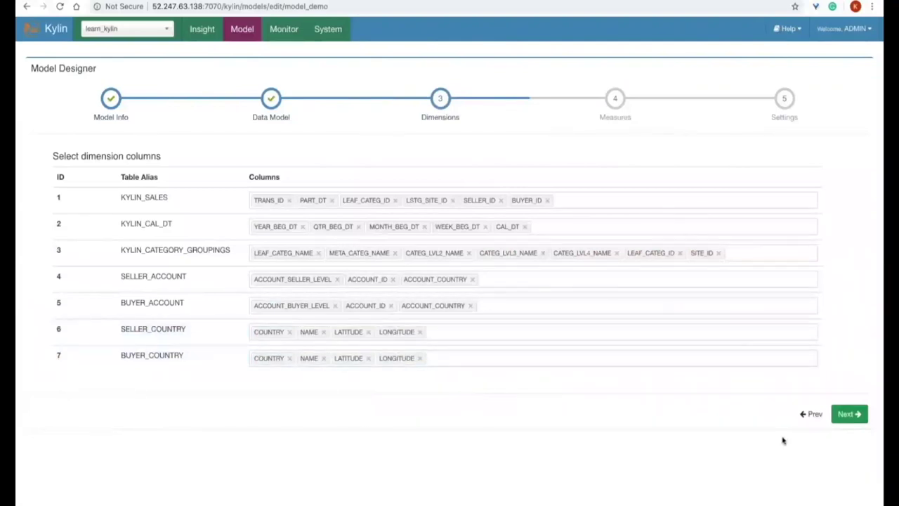
# Replace OPS_USER_ID with LSTG_FORMAT_NAME in the measure columns of KYLIN_SALES
pyautogui.click(851, 414)
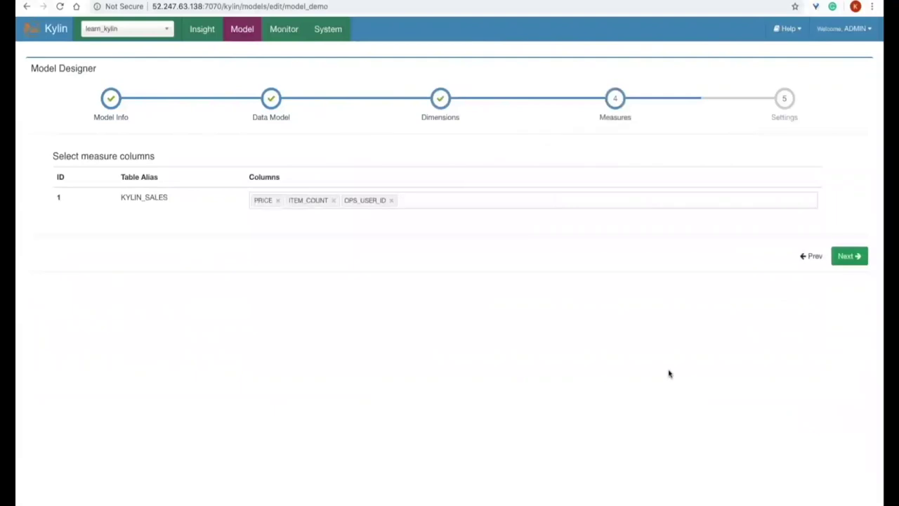
pyautogui.click(392, 200)
pyautogui.click(371, 200)
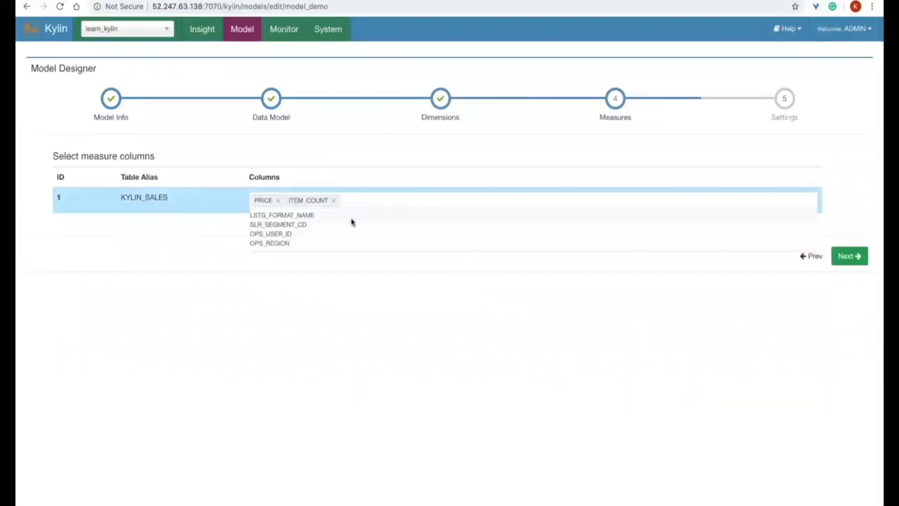
pyautogui.click(352, 219)
pyautogui.click(374, 252)
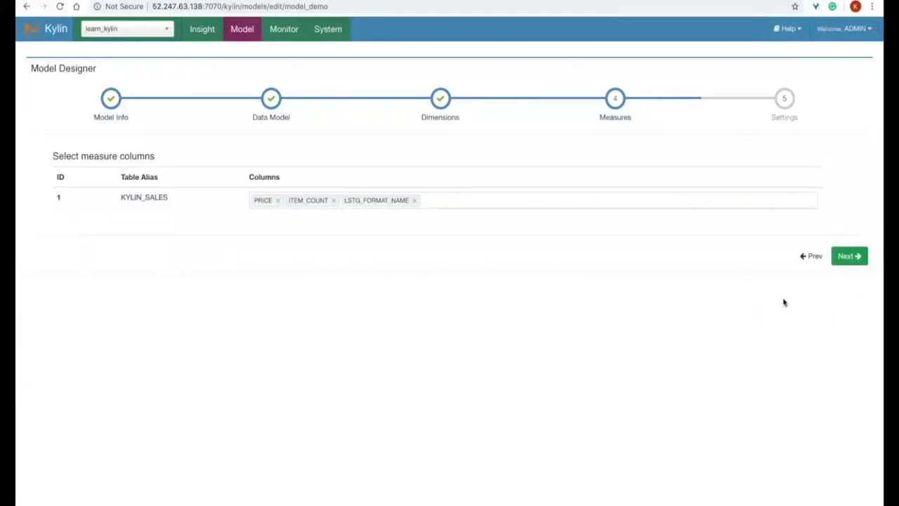
# Keep the model's partition and filter settings and save the update to model_demo
pyautogui.click(849, 256)
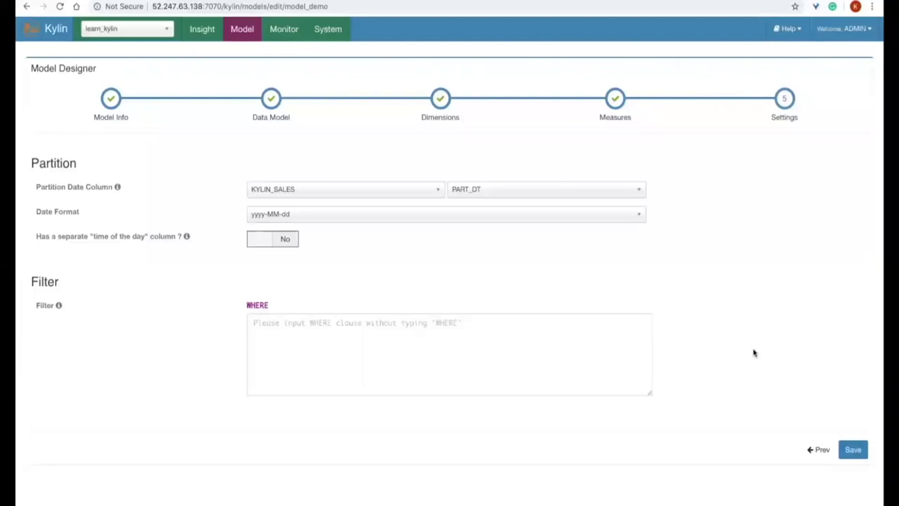
pyautogui.click(852, 450)
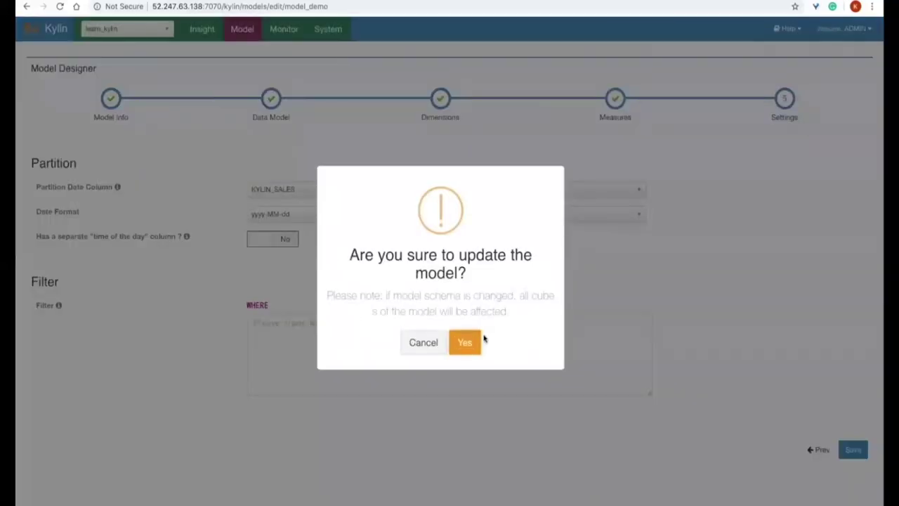
pyautogui.click(465, 343)
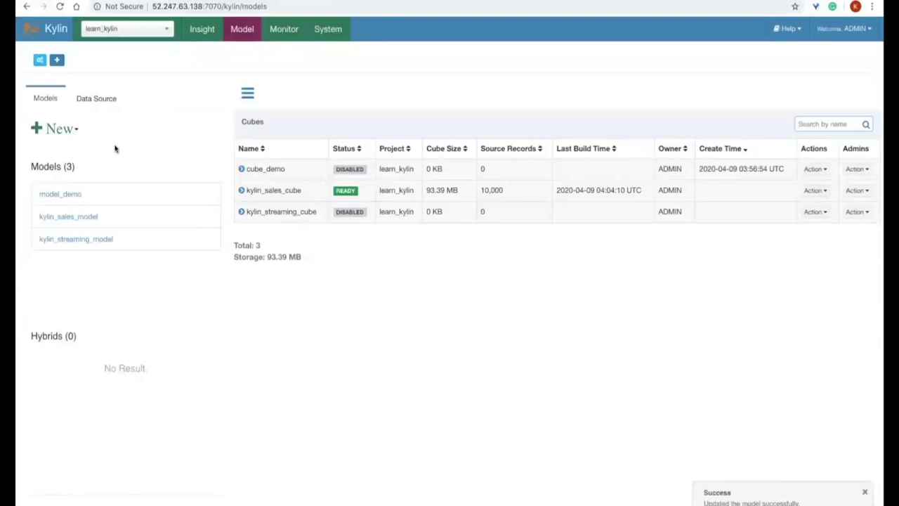
# Open cube_demo for editing and advance to its dimension settings
pyautogui.click(74, 132)
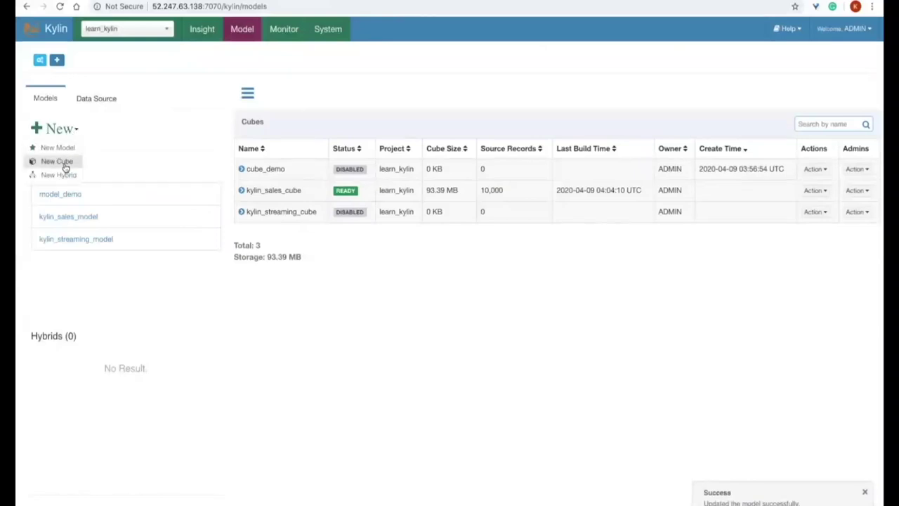
pyautogui.click(127, 168)
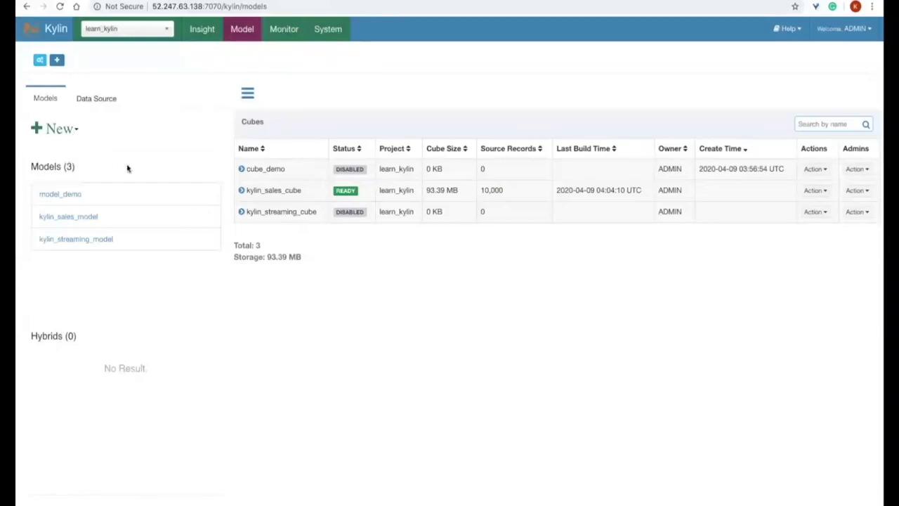
pyautogui.click(809, 169)
pyautogui.click(801, 201)
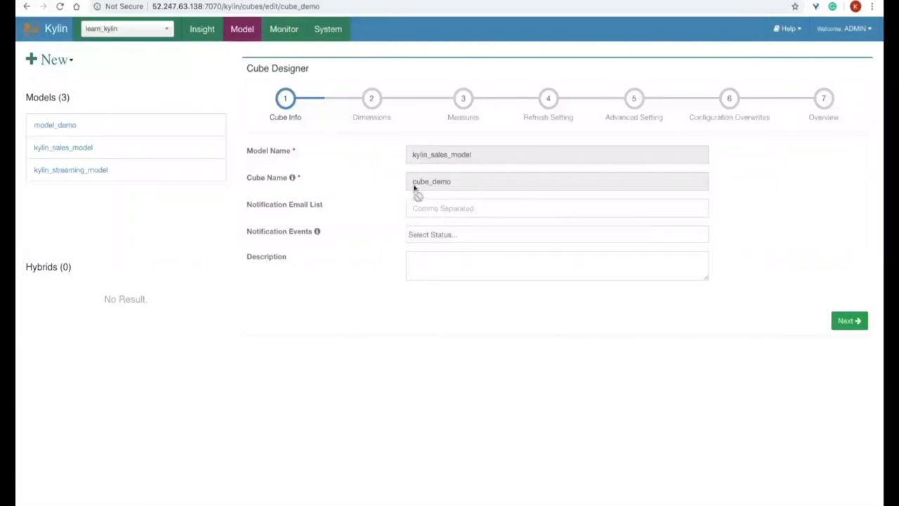
pyautogui.click(856, 321)
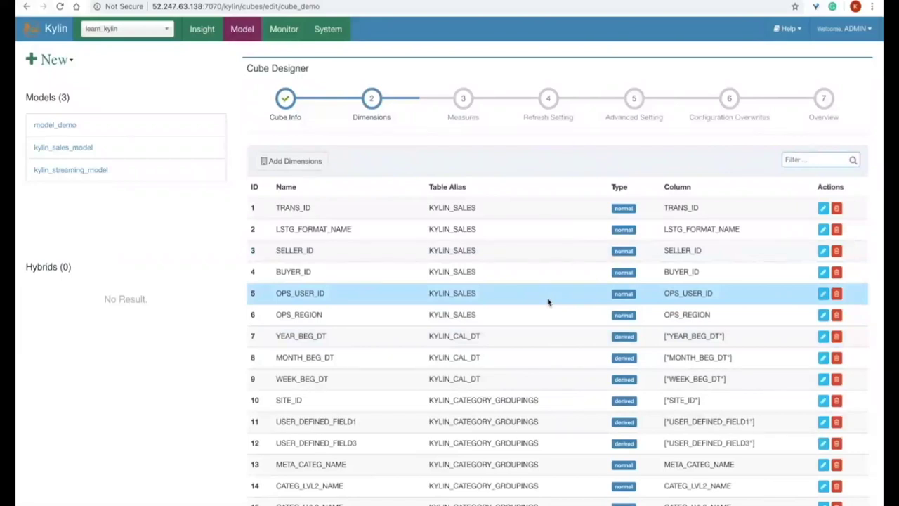
# Add LEAF_CATEG_ID of the KYLIN_CATEGORY_GROUPINGS lookup table as a derived dimension of cube_demo and advance to the measures
pyautogui.click(292, 162)
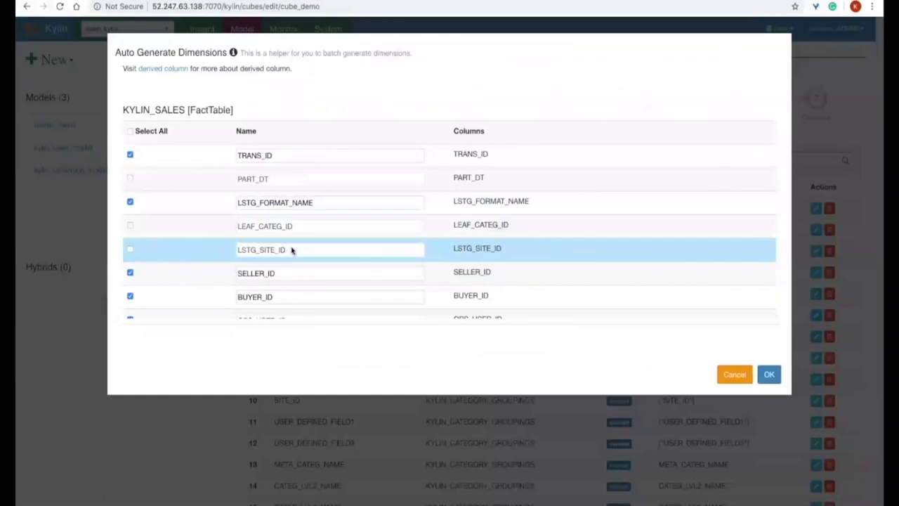
pyautogui.scroll(-5, 292, 251)
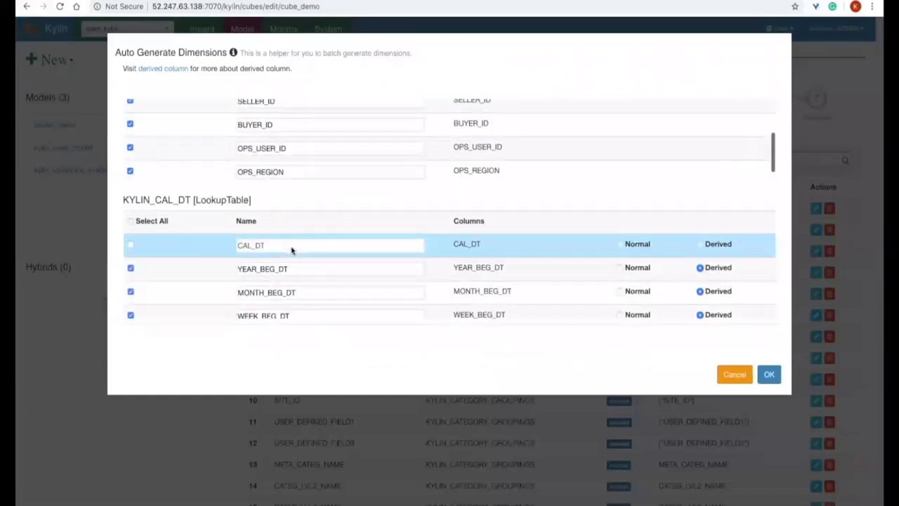
pyautogui.scroll(-6, 292, 250)
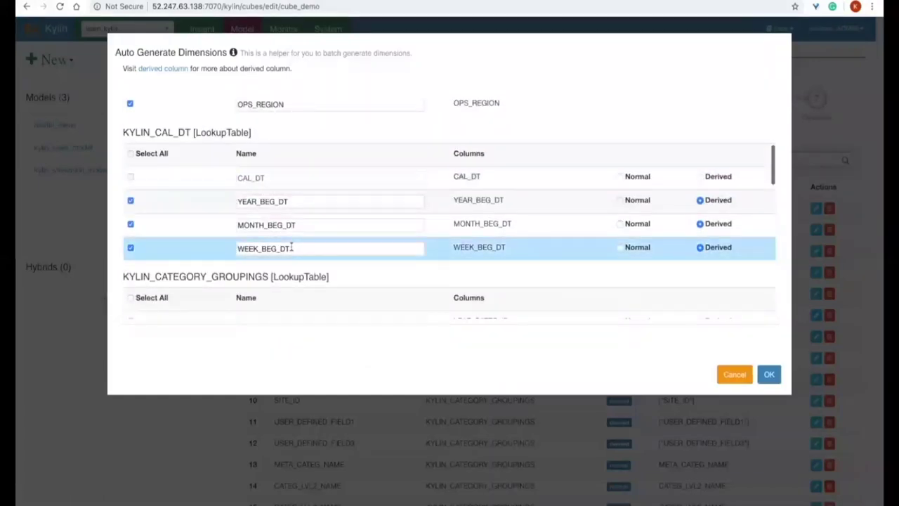
pyautogui.scroll(-1, 244, 263)
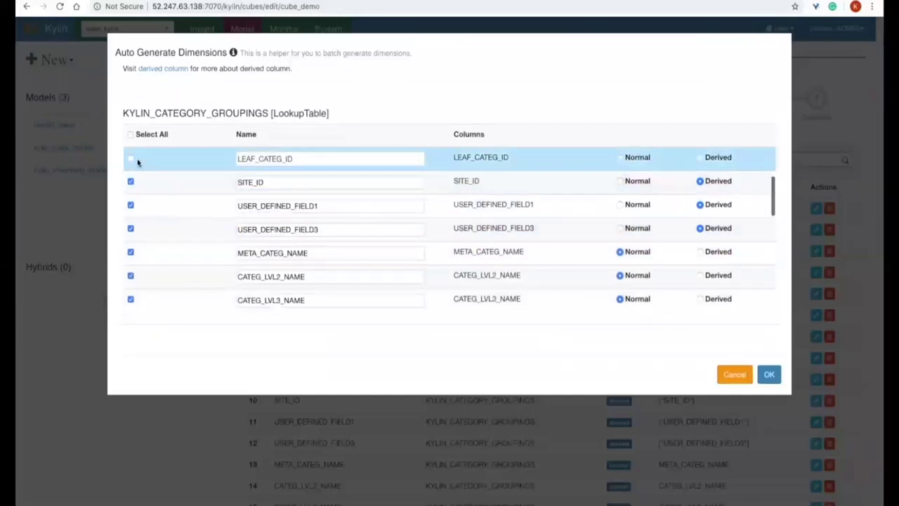
pyautogui.click(130, 159)
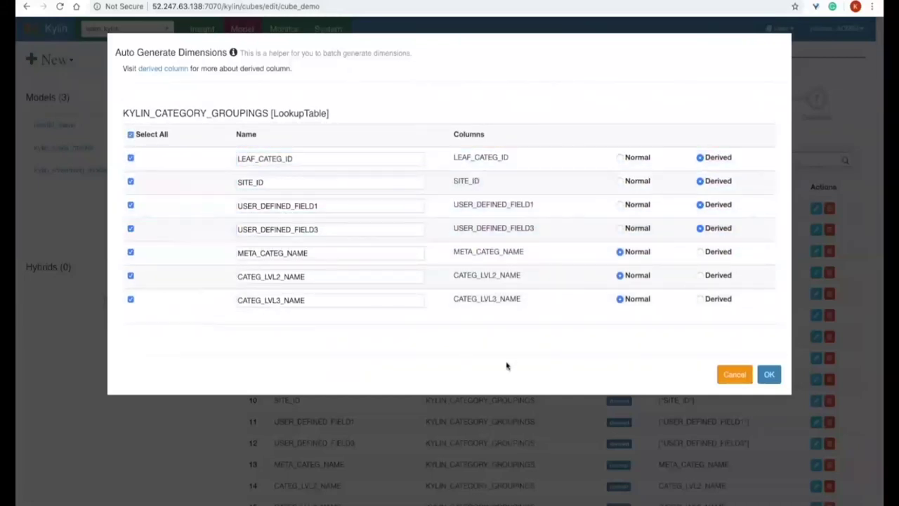
pyautogui.click(769, 377)
pyautogui.scroll(-4, 768, 377)
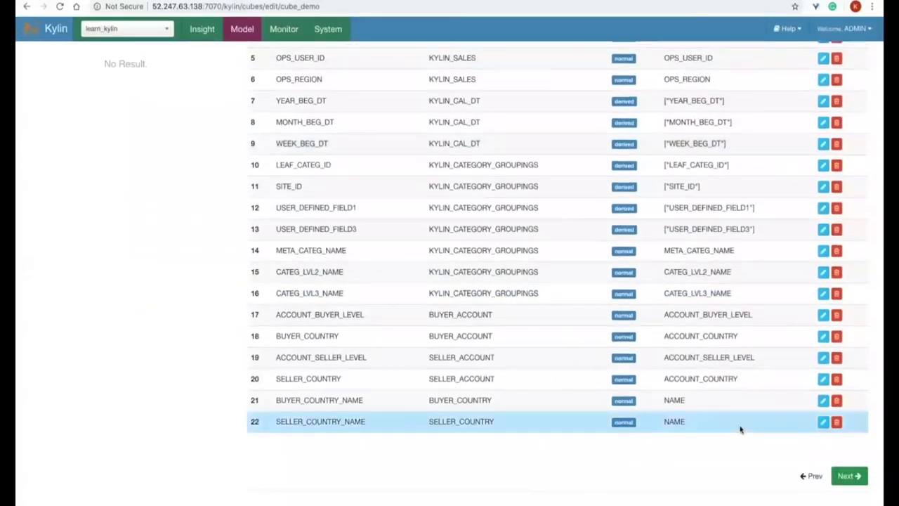
pyautogui.scroll(3, 741, 427)
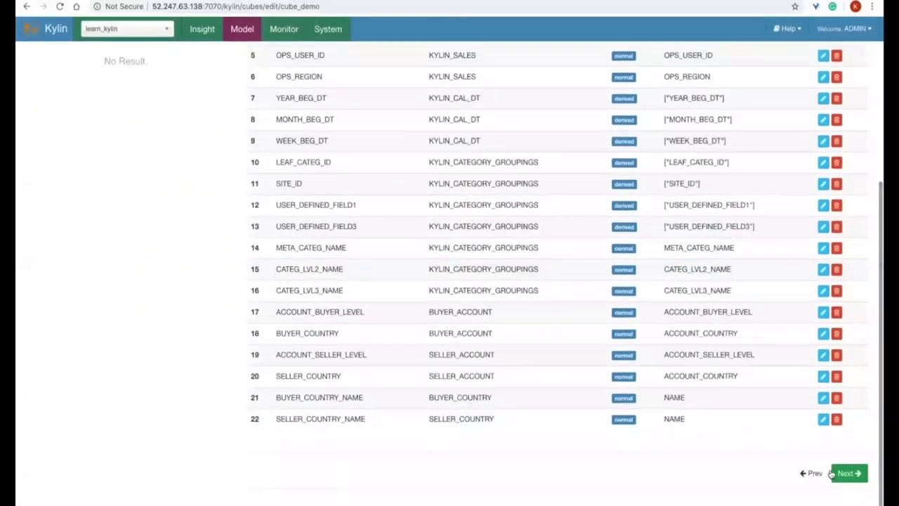
pyautogui.click(847, 471)
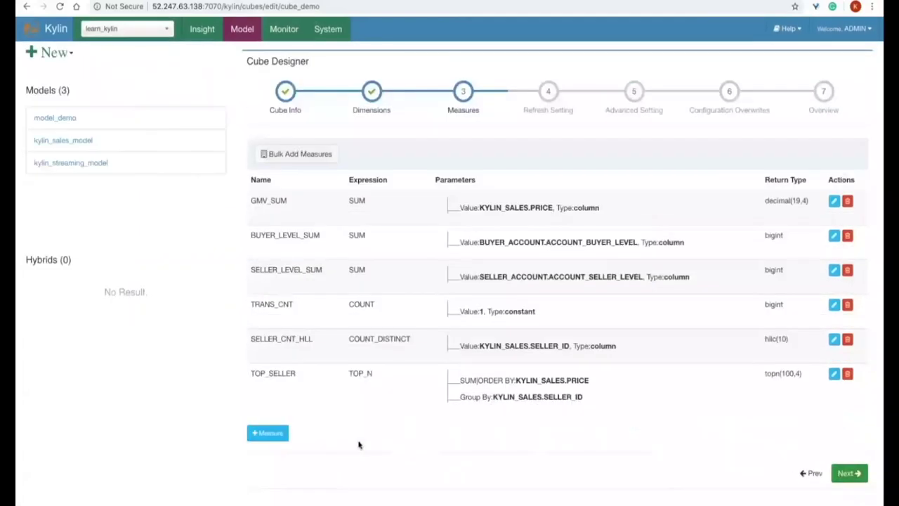
# Look at the expression types offered for a new measure and discard the new measure
pyautogui.click(279, 434)
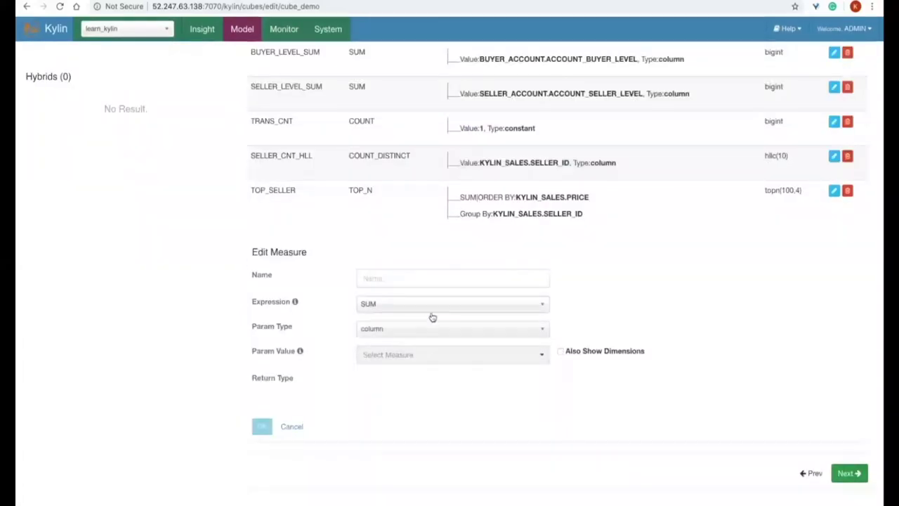
pyautogui.click(453, 309)
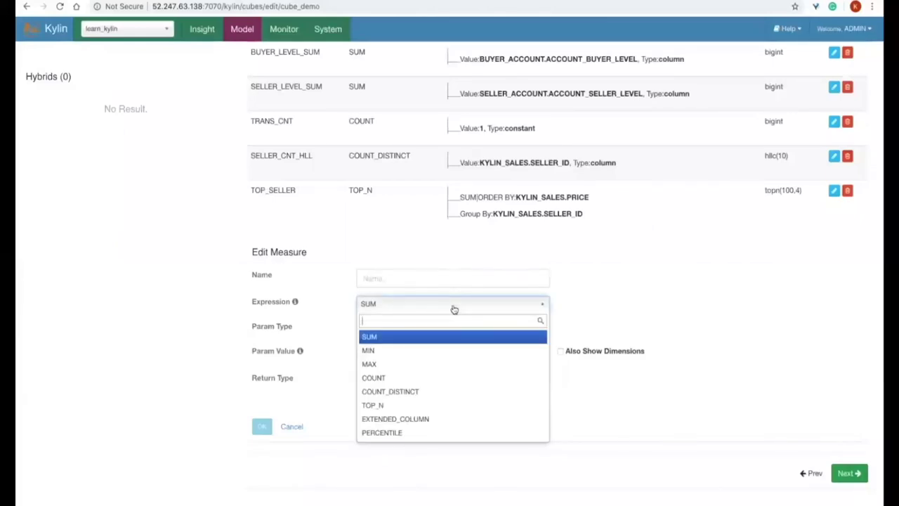
pyautogui.click(292, 426)
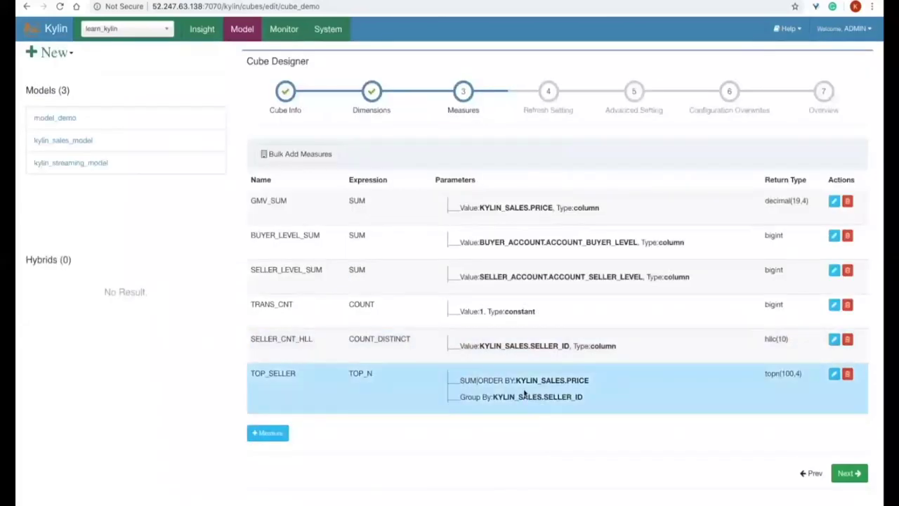
# Inspect the TOP_SELLER measure's definition and leave it without changes
pyautogui.click(834, 372)
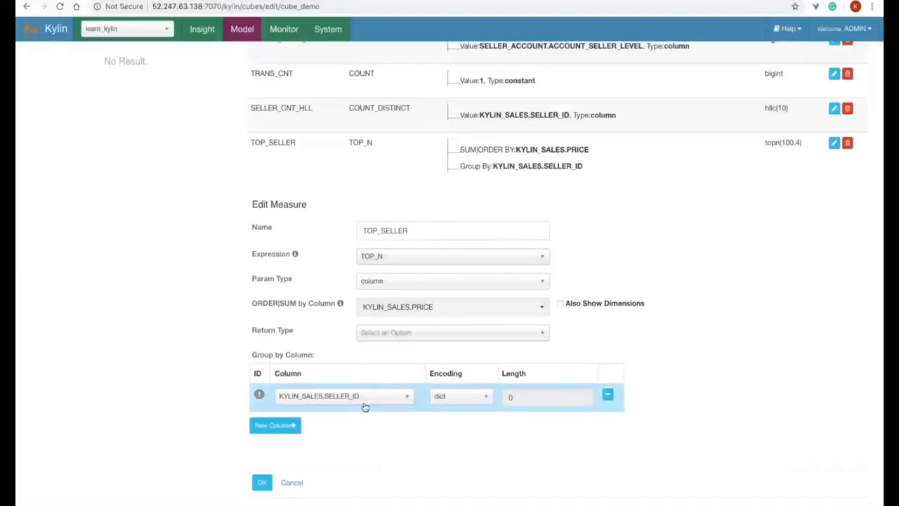
pyautogui.scroll(-1, 427, 344)
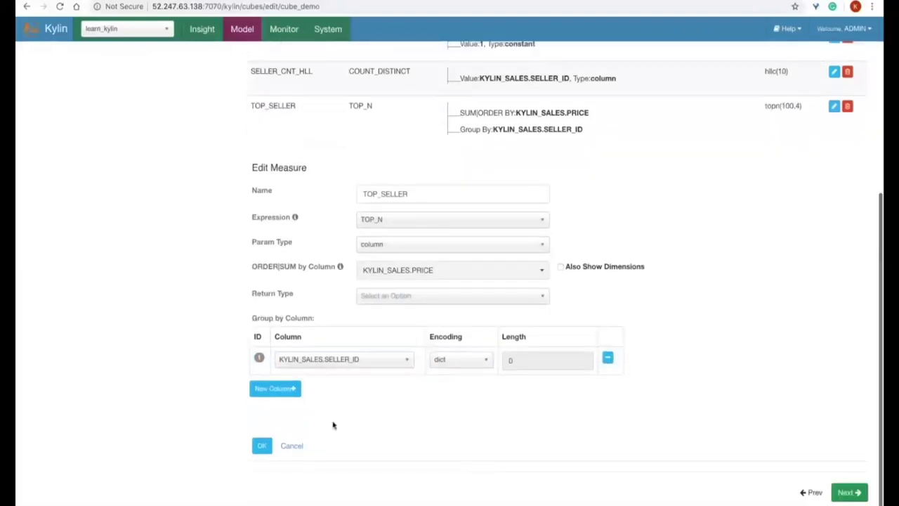
pyautogui.click(298, 445)
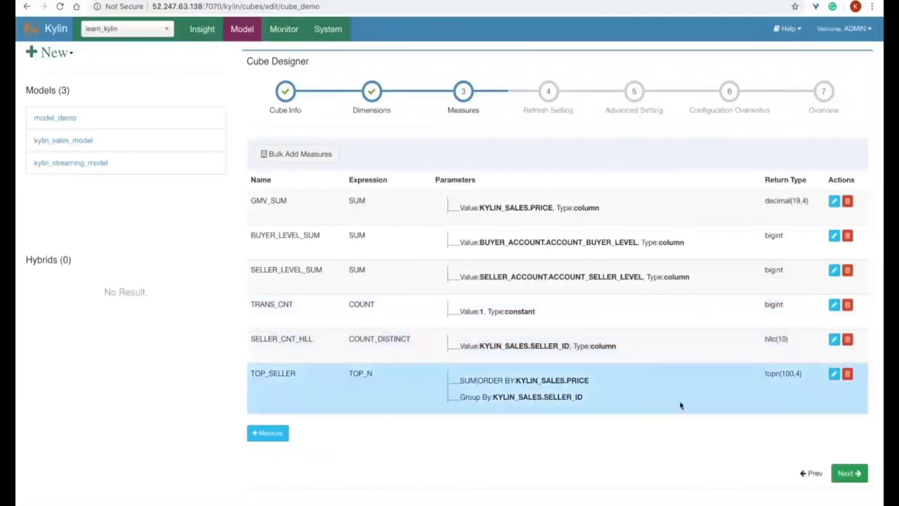
# Keep the measures and refresh settings, and review the aggregation groups and other advanced settings of cube_demo
pyautogui.click(846, 473)
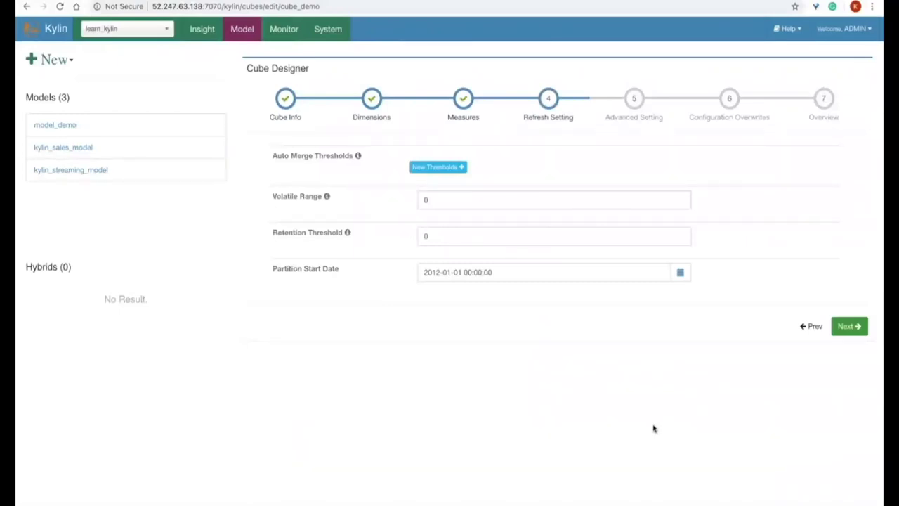
pyautogui.click(846, 326)
pyautogui.scroll(-4, 664, 345)
pyautogui.scroll(4, 664, 344)
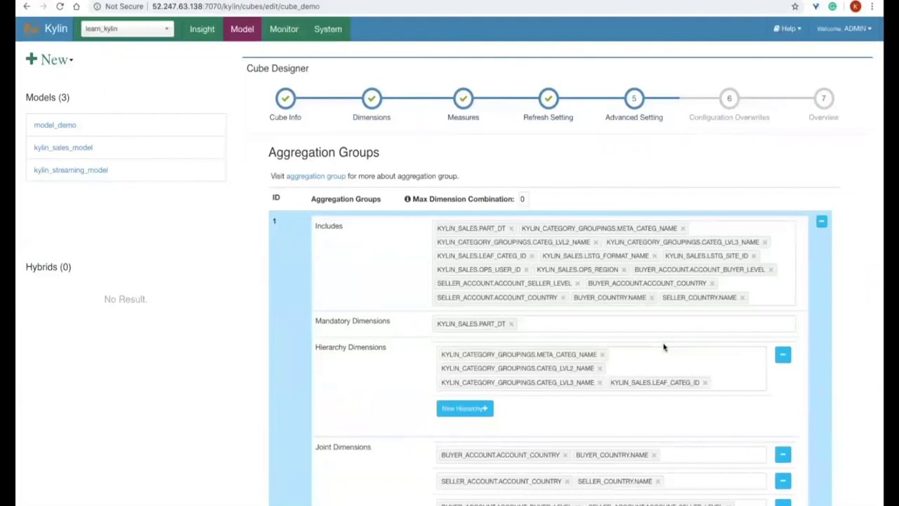
pyautogui.scroll(-20, 663, 346)
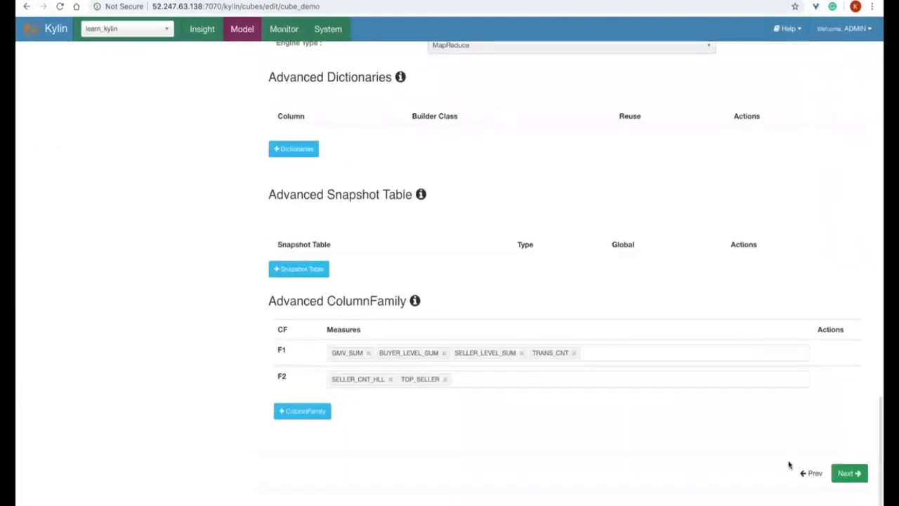
# Keep the advanced settings and configuration overwrites, and save cube_demo
pyautogui.click(851, 474)
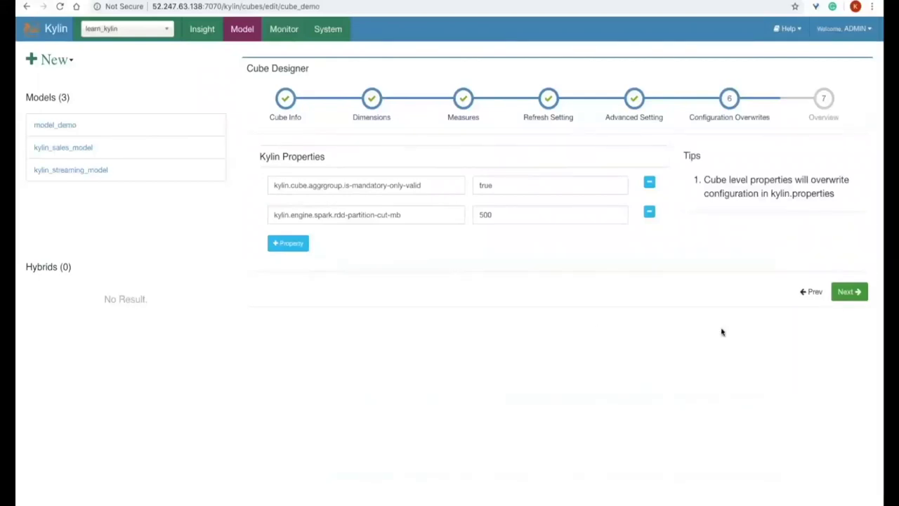
pyautogui.click(851, 291)
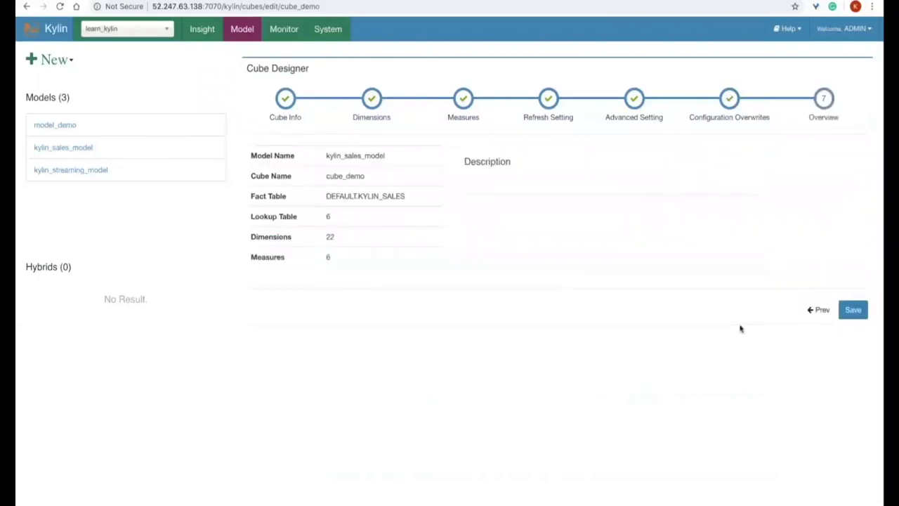
pyautogui.click(853, 312)
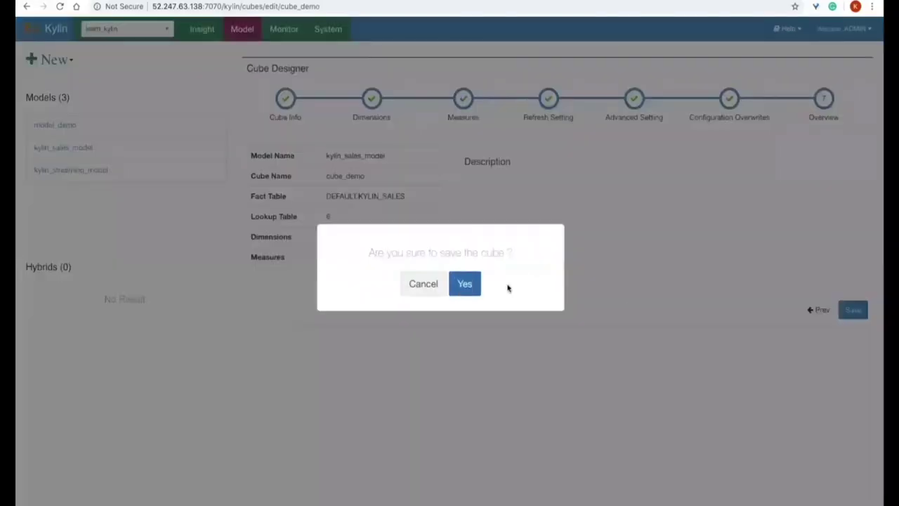
pyautogui.click(478, 285)
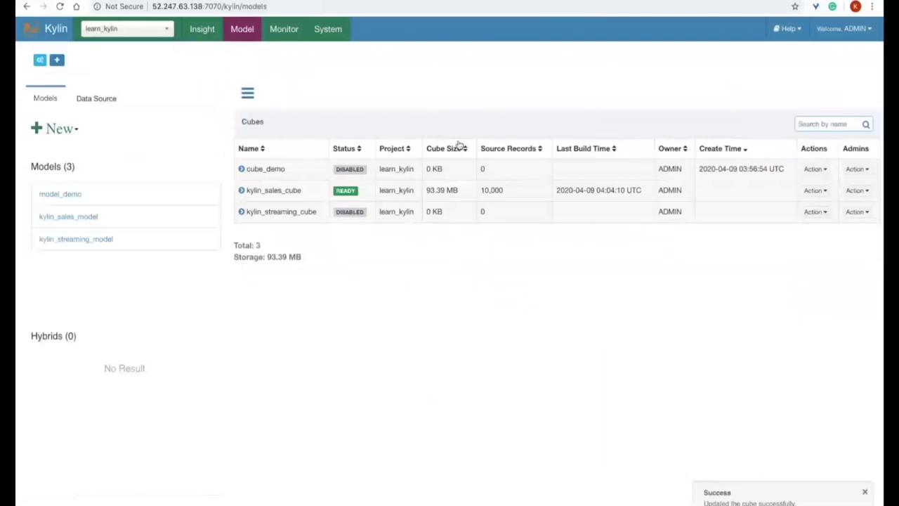
# Submit a build of cube_demo with the end date set to April 1, 2020, 12:00 AM
pyautogui.click(814, 168)
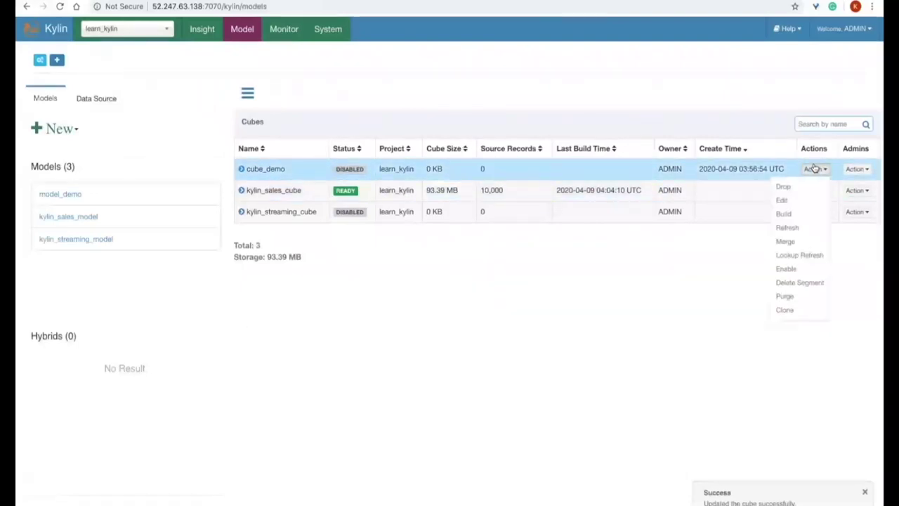
pyautogui.click(798, 214)
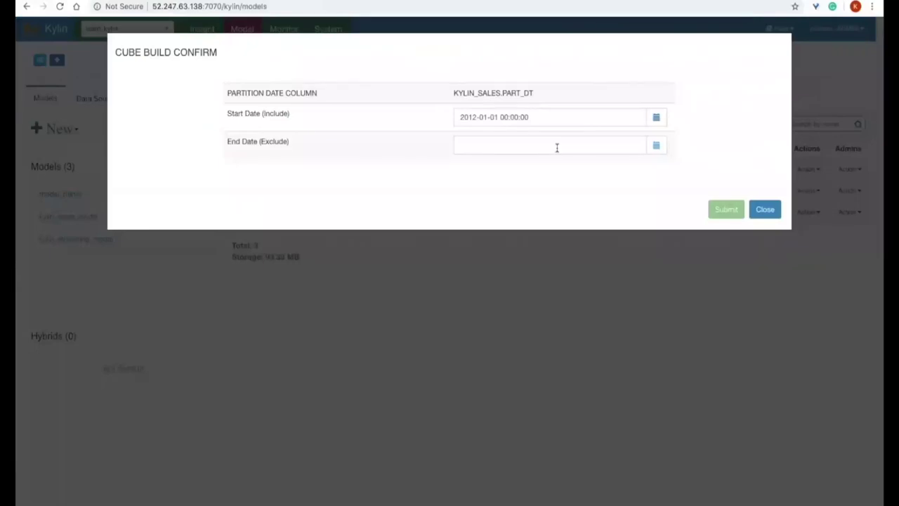
pyautogui.click(533, 144)
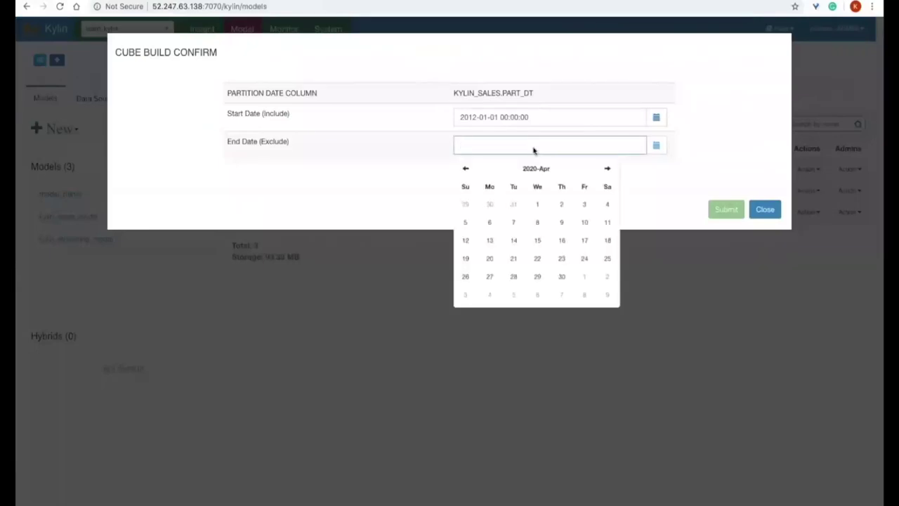
pyautogui.click(534, 204)
pyautogui.click(489, 191)
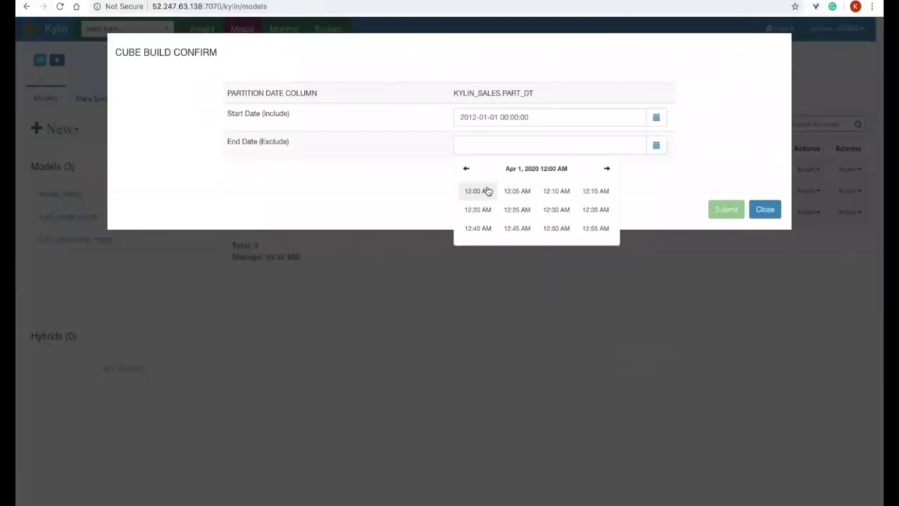
pyautogui.click(487, 191)
pyautogui.click(713, 213)
# Check the cube_demo build job in the job monitor and the status of the project's cubes
pyautogui.click(292, 31)
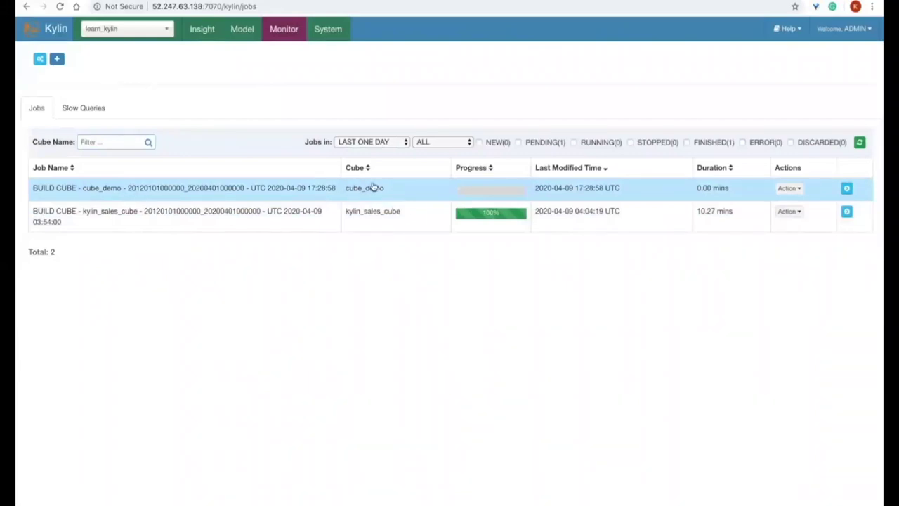
pyautogui.click(214, 34)
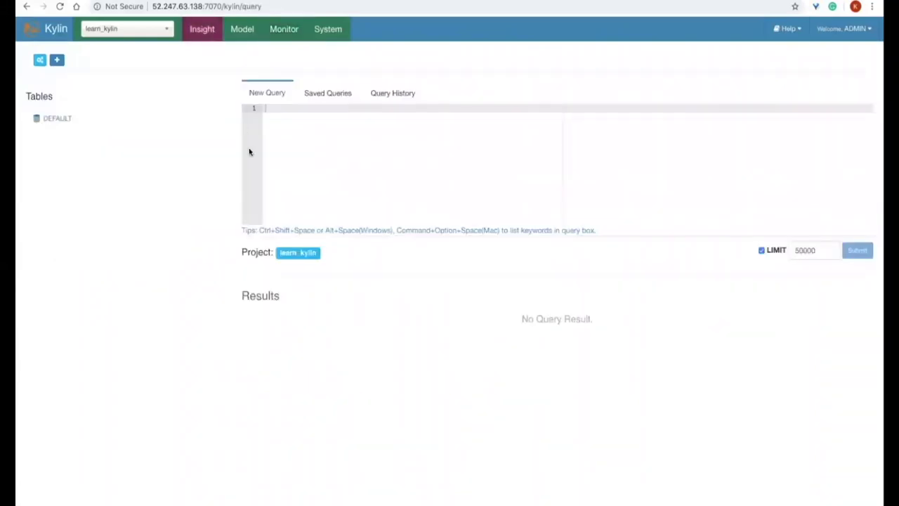
pyautogui.click(253, 34)
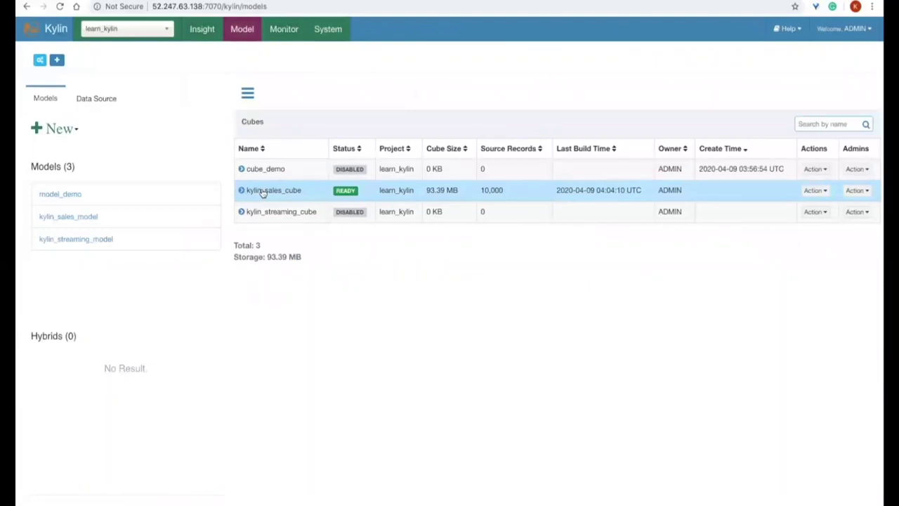
# Copy the SQL of the saved query "total sales of books by month"
pyautogui.click(206, 31)
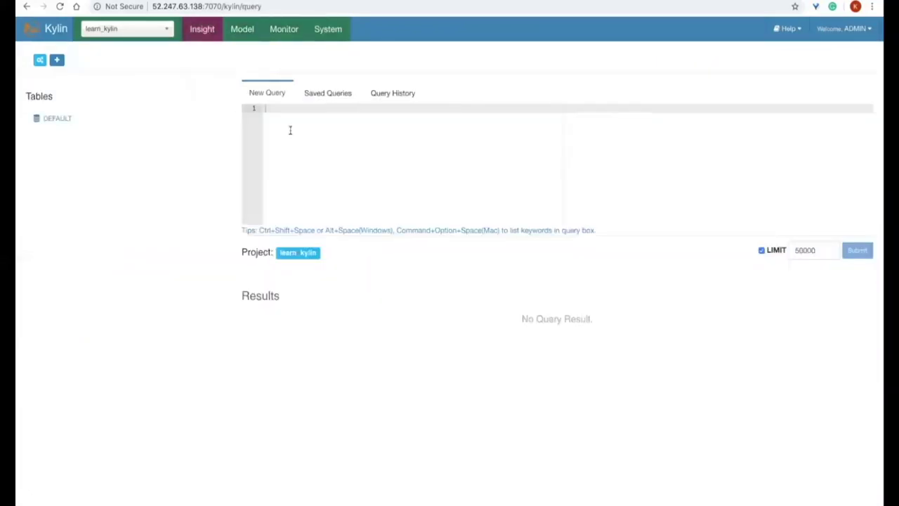
pyautogui.click(325, 92)
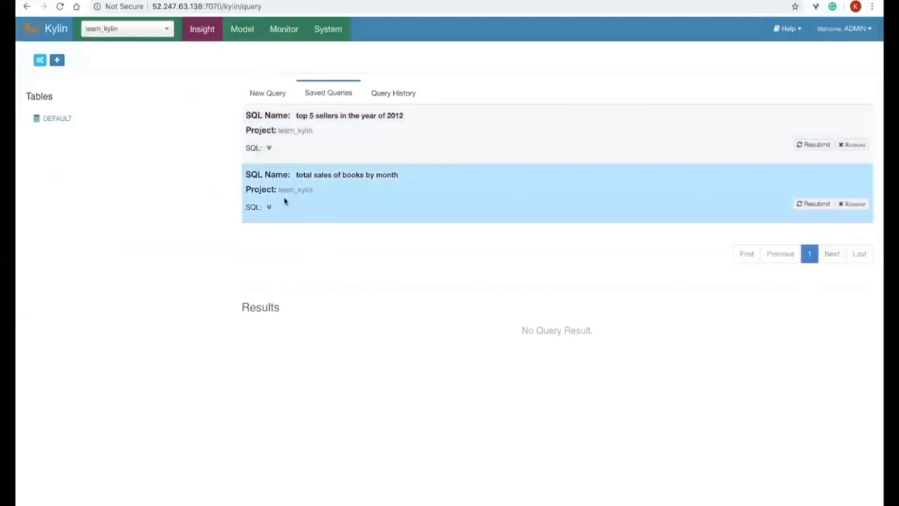
pyautogui.click(269, 206)
pyautogui.click(325, 239)
pyautogui.hotkey('ctrl', 'a')
pyautogui.hotkey('ctrl', 'c')
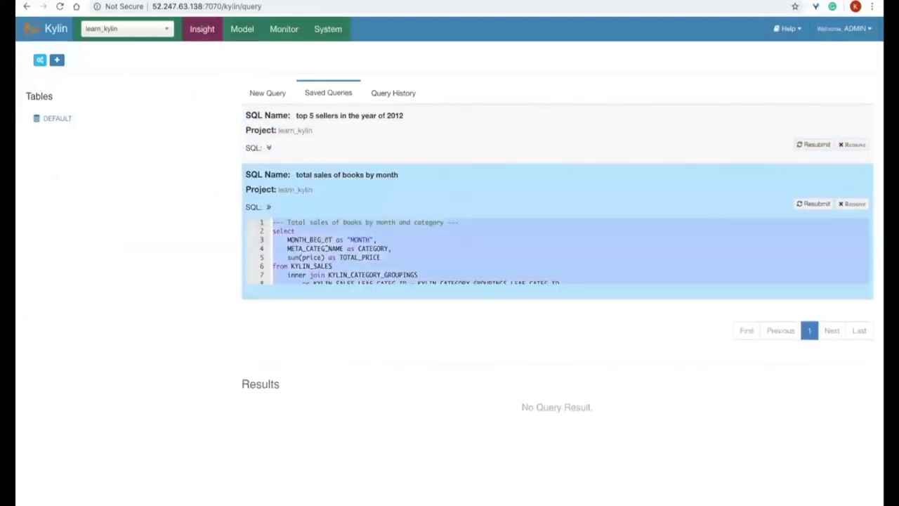
# Run the copied SQL as a new query in learn_kylin and check which cube answers it
pyautogui.click(270, 93)
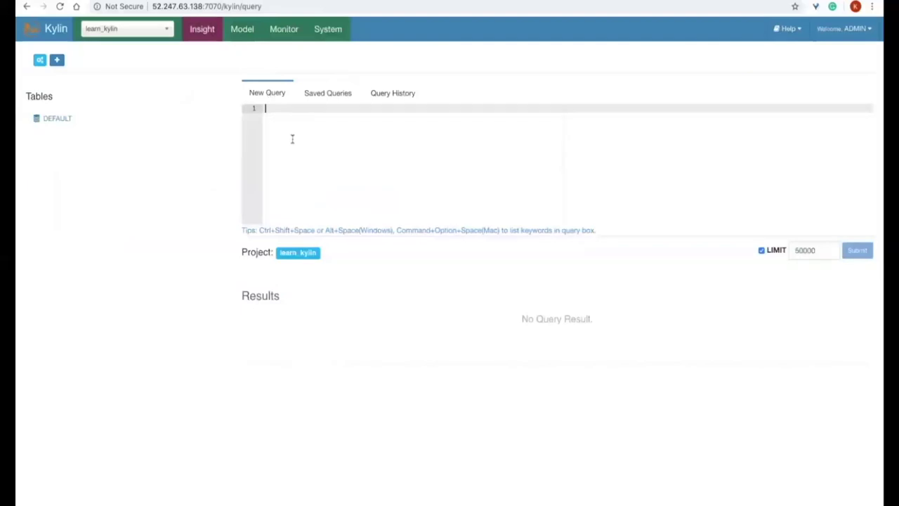
pyautogui.hotkey('ctrl', 'v')
pyautogui.scroll(3, 335, 163)
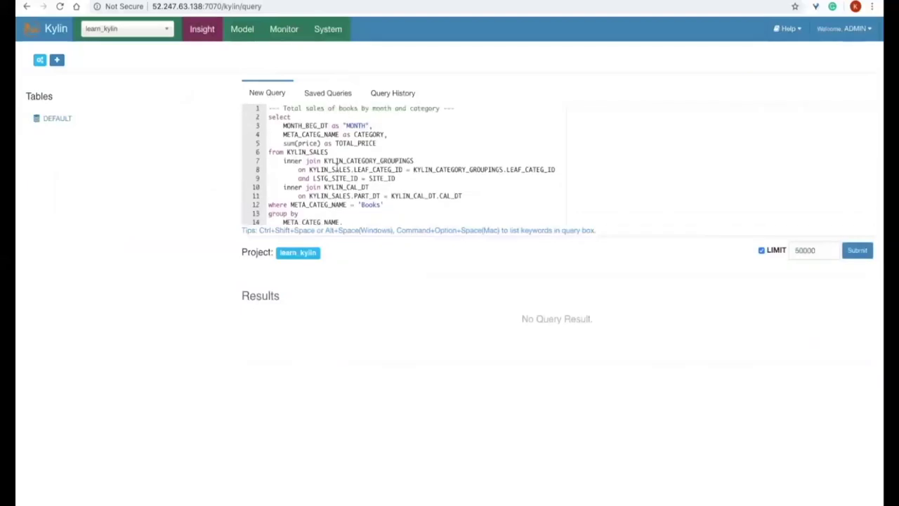
pyautogui.click(857, 251)
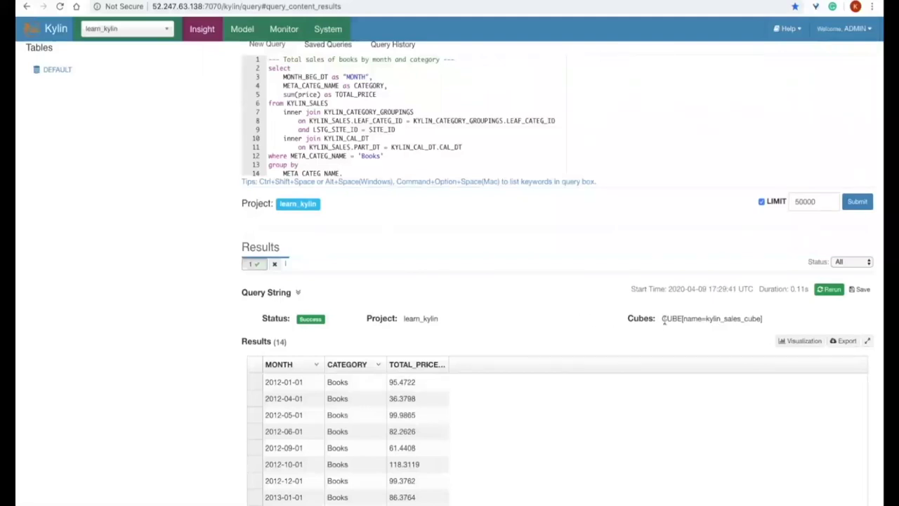
pyautogui.moveTo(662, 317); pyautogui.dragTo(764, 321)
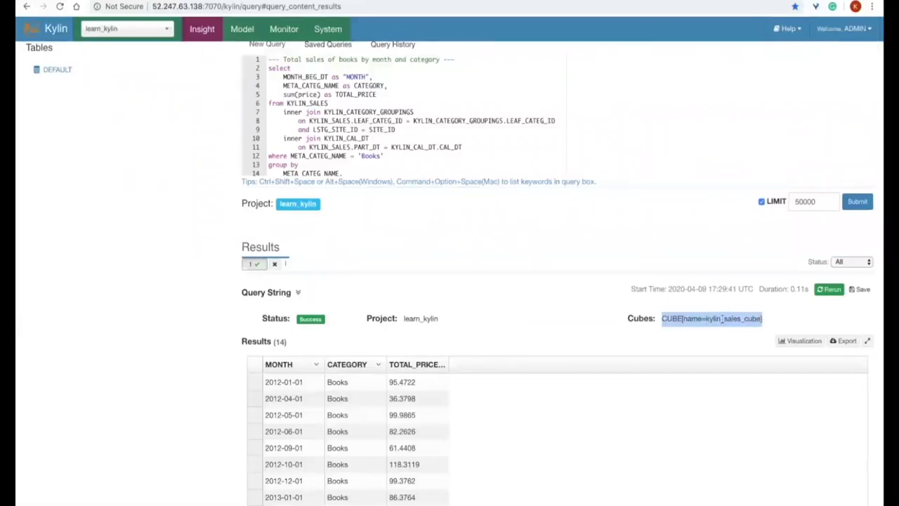
# Copy the SQL of the saved query "top 5 sellers in the year of 2012"
pyautogui.scroll(2, 724, 318)
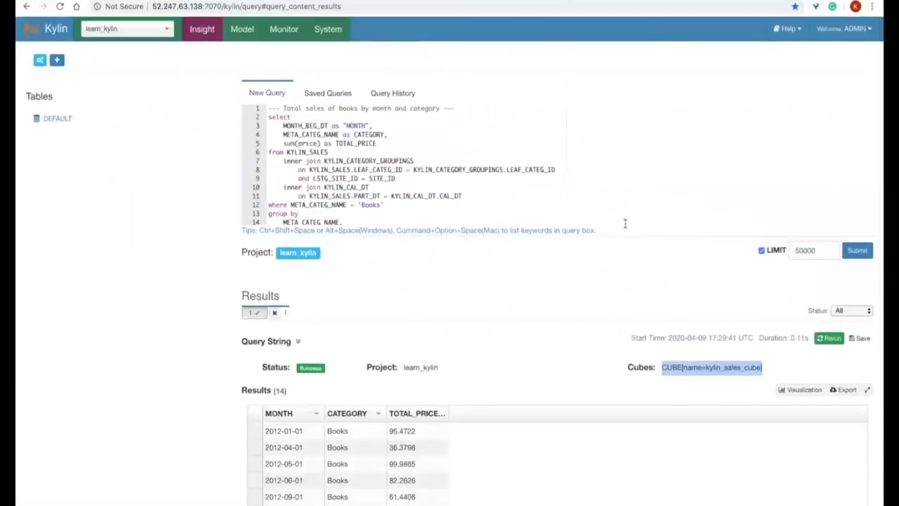
pyautogui.click(328, 93)
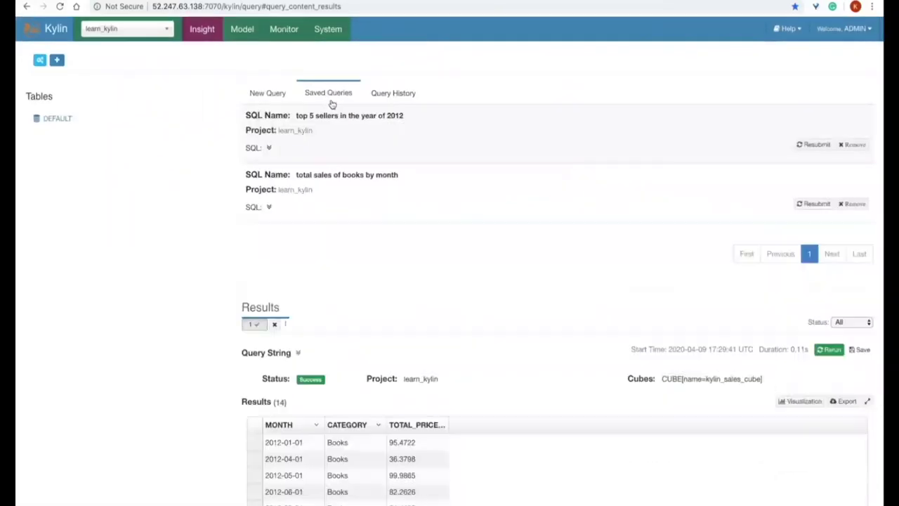
pyautogui.click(269, 148)
pyautogui.click(342, 189)
pyautogui.hotkey('ctrl', 'a')
pyautogui.hotkey('ctrl', 'c')
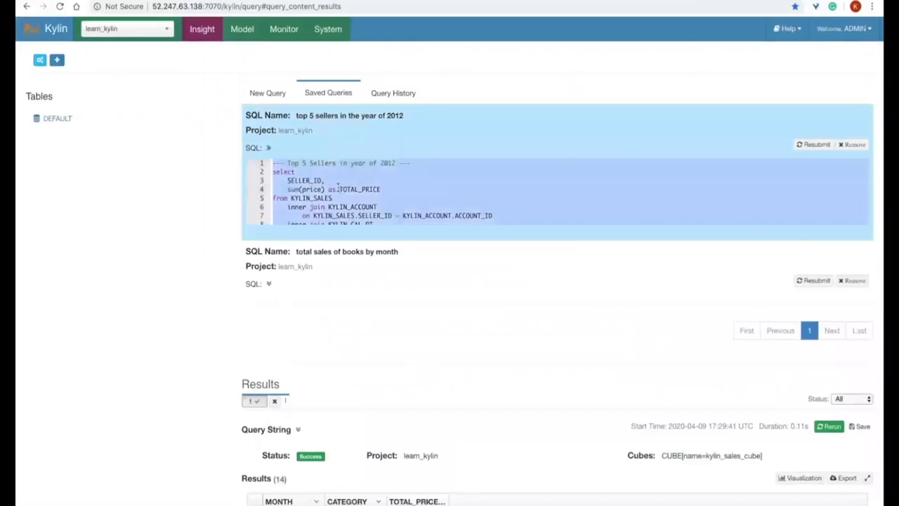
# Replace the SQL in the new query with the copied top 5 sellers statement, run it in learn_kylin and check the results
pyautogui.click(279, 94)
pyautogui.click(314, 143)
pyautogui.hotkey('ctrl', 'a')
pyautogui.press('BackSpace')
pyautogui.hotkey('ctrl', 'v')
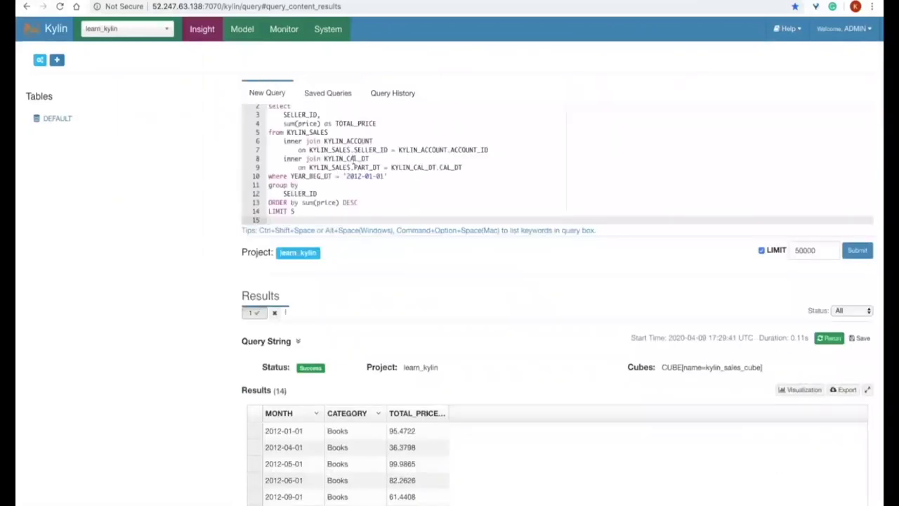
pyautogui.scroll(1, 353, 160)
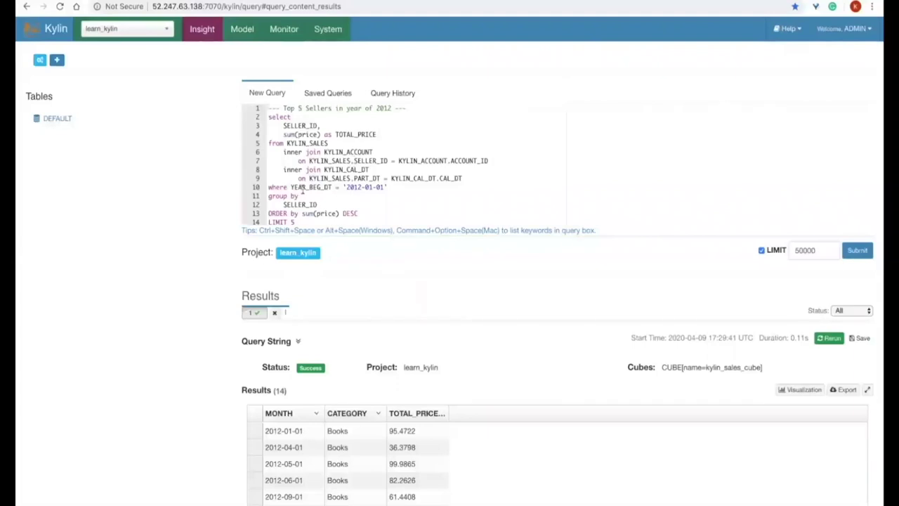
pyautogui.click(862, 251)
pyautogui.scroll(-1, 667, 325)
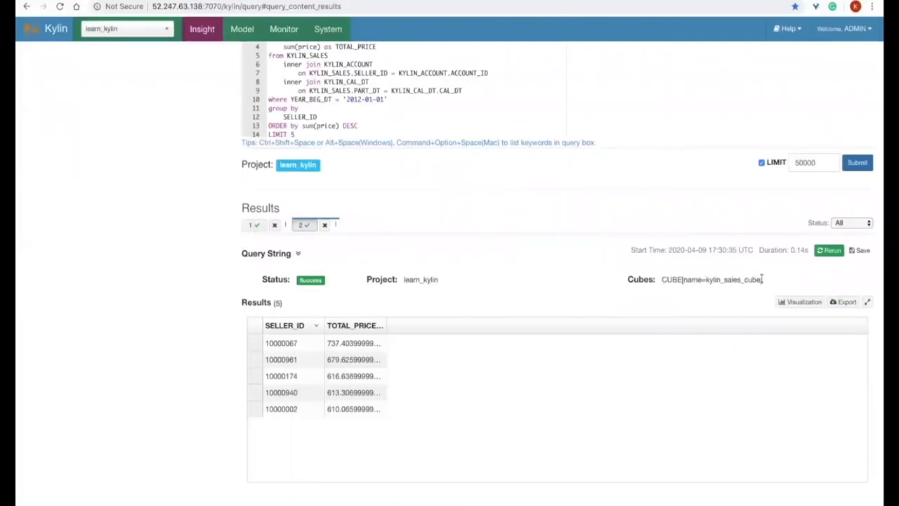
pyautogui.scroll(3, 642, 292)
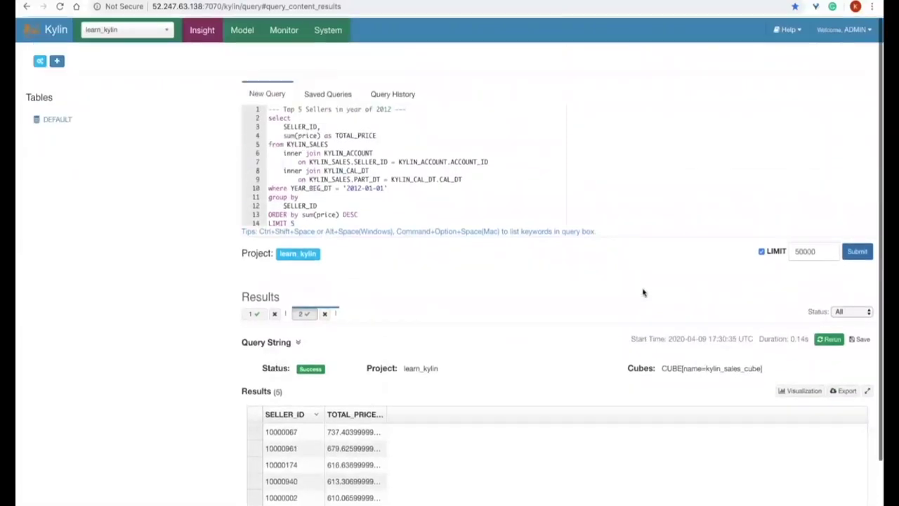